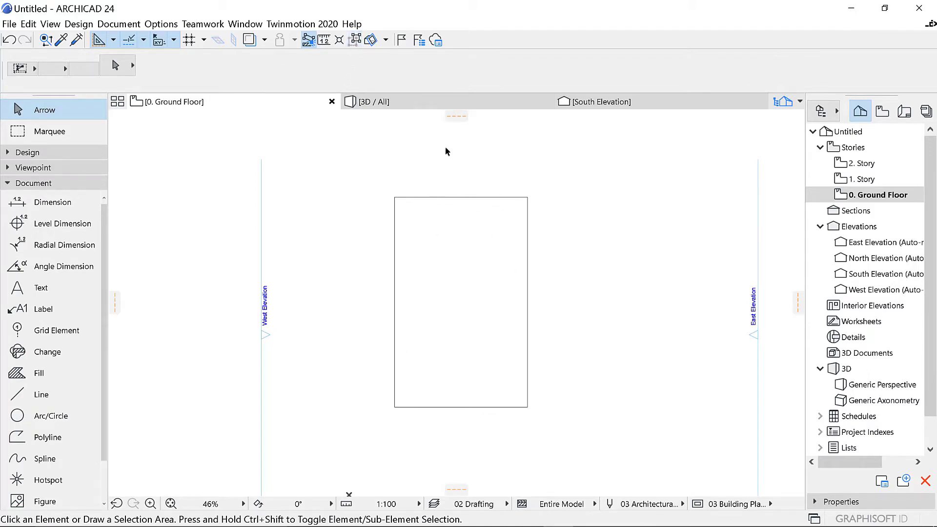
Collapse the Toolbox's Document group and expand its Design group to show walls, beams and slabs
left_click(32, 183)
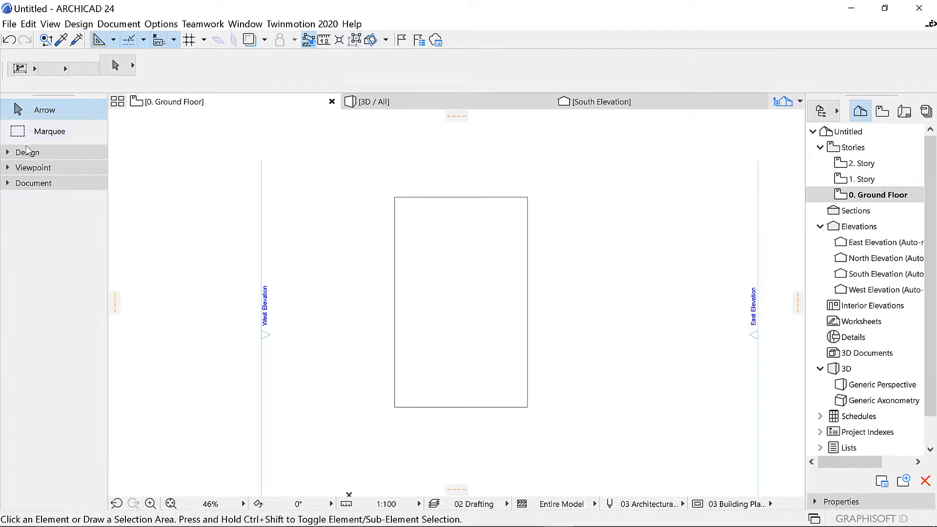
left_click(27, 152)
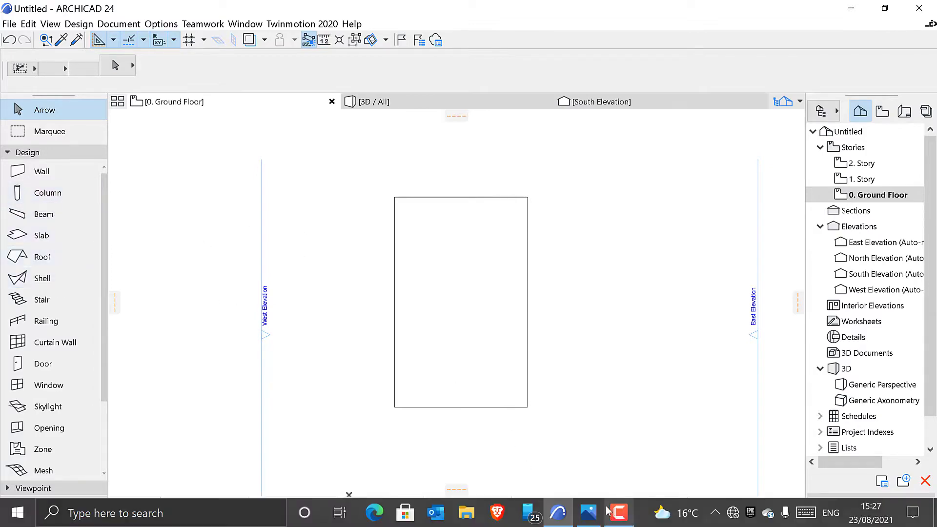
left_click(588, 511)
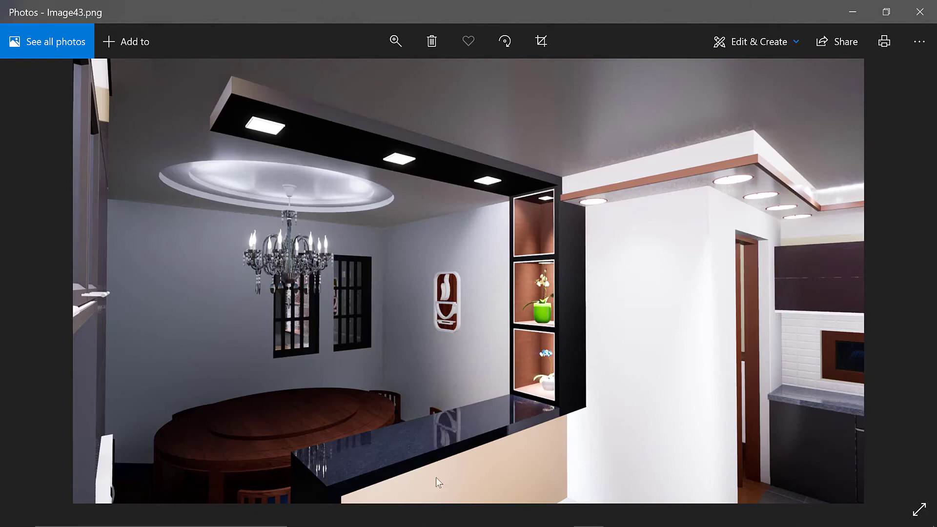
mouse_move(620, 514)
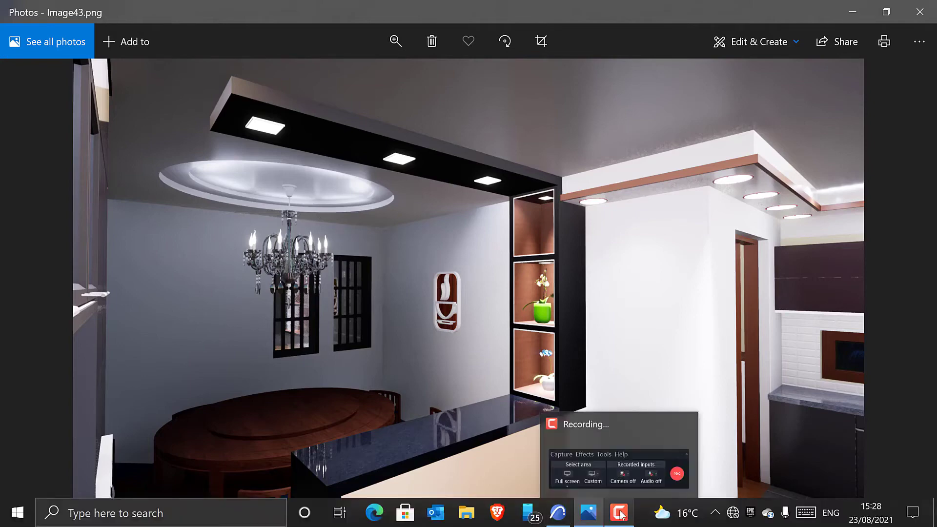
left_click(557, 513)
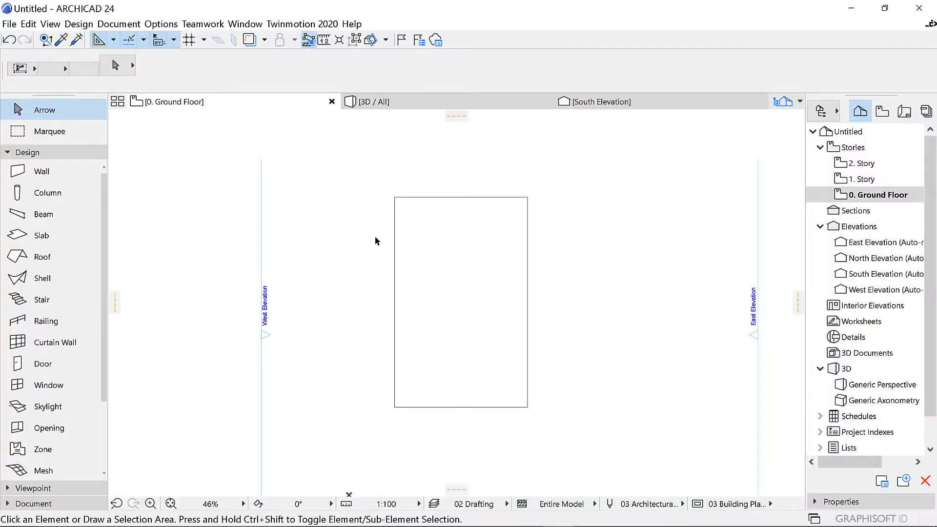
Collapse the Design group in the Toolbox
left_click(8, 152)
left_click(8, 152)
left_click(7, 154)
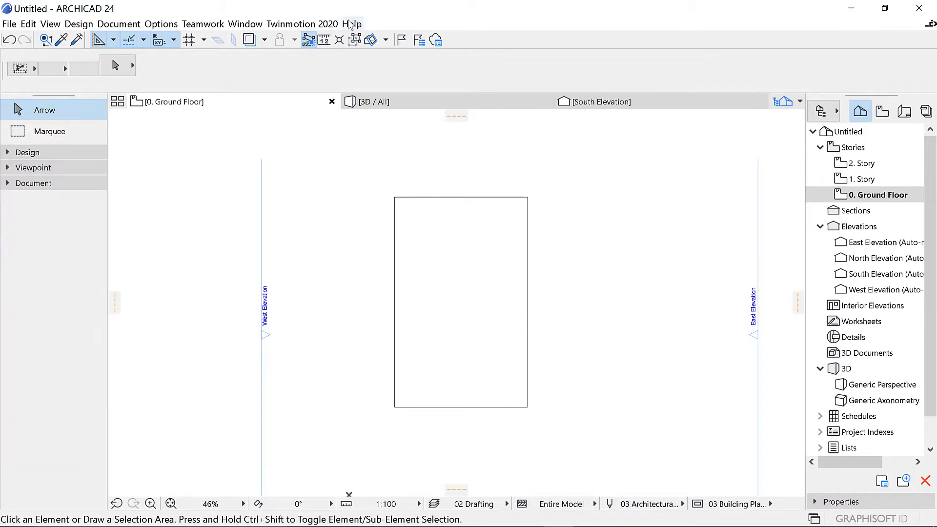
Show the Control Box palette from Window > Palettes and expand the Document tools
left_click(237, 25)
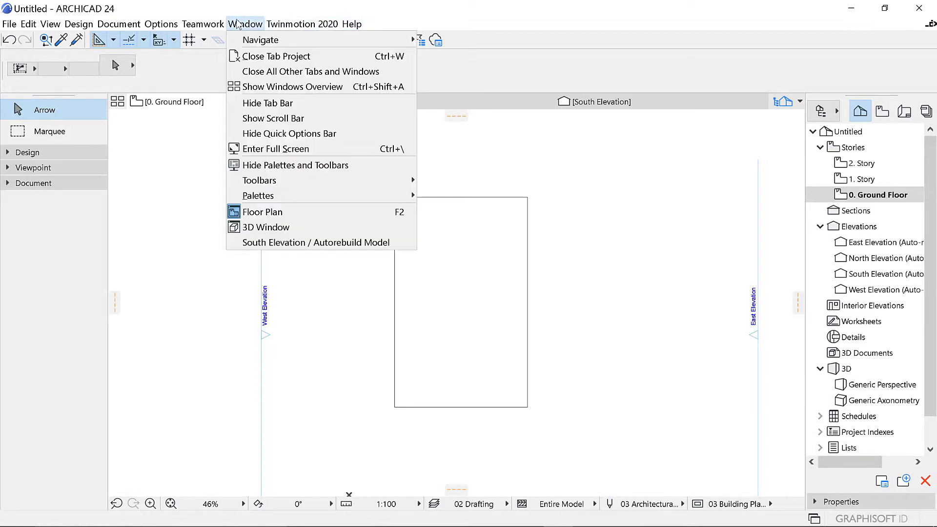
left_click(364, 227)
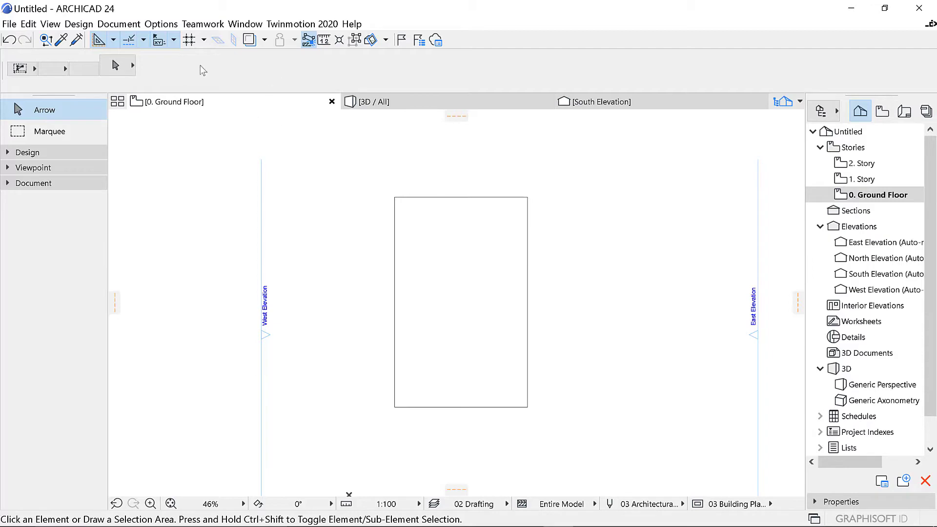
left_click(244, 24)
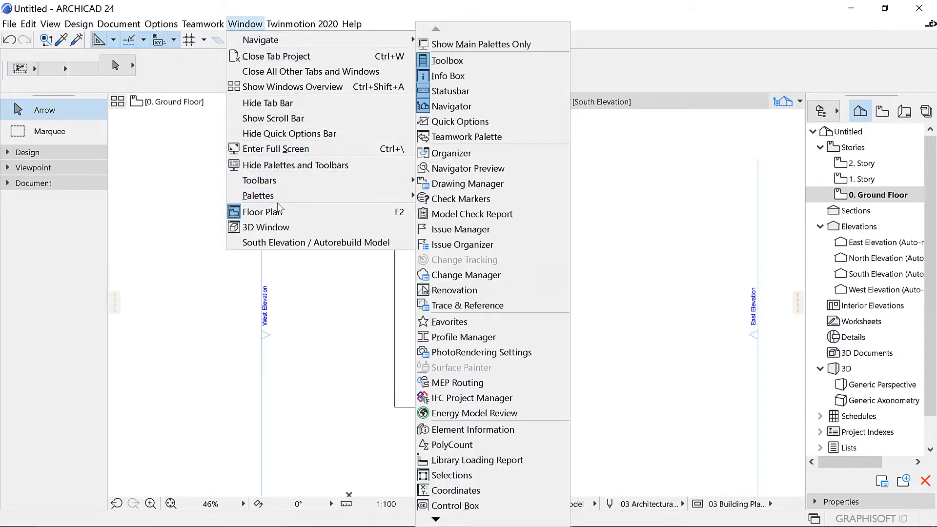
mouse_move(282, 205)
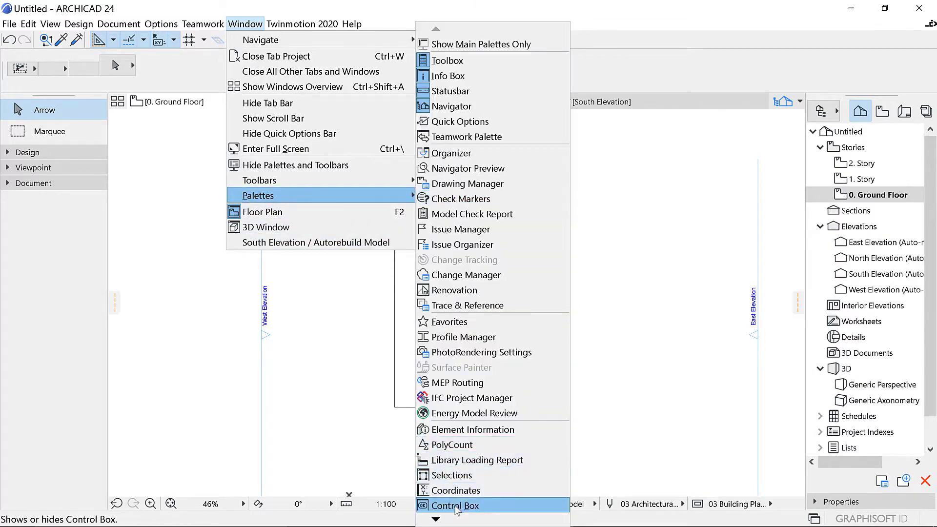
left_click(456, 506)
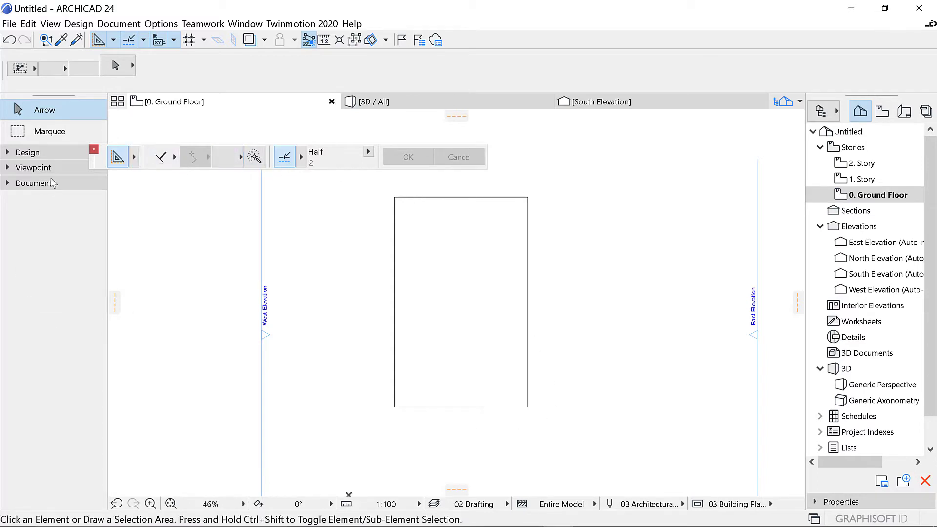
left_click(51, 183)
Expand the Document tools and select the Line tool
left_click(50, 184)
left_click(46, 186)
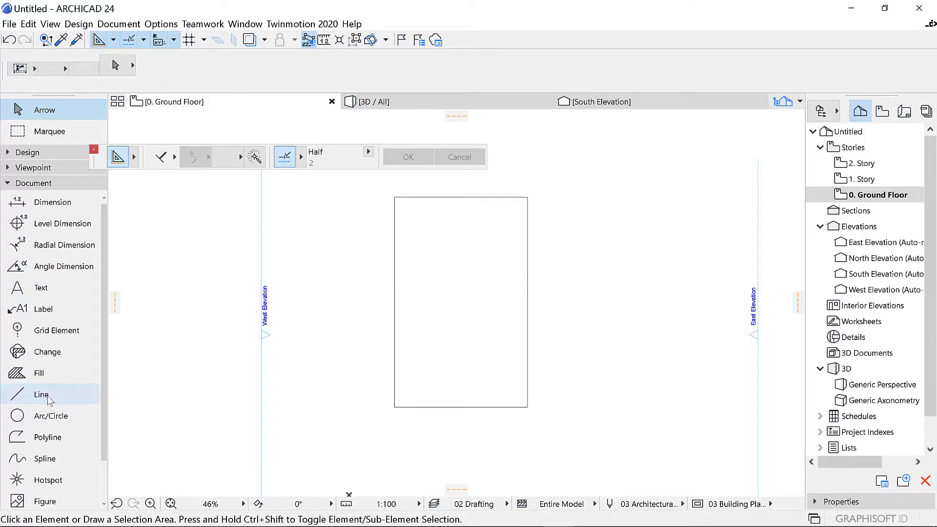
left_click(25, 399)
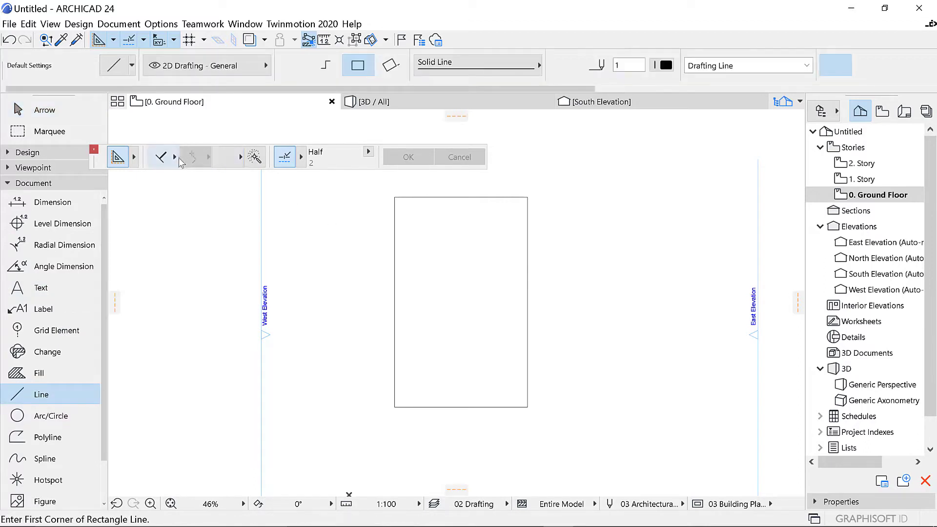
Choose the parallel constraint in the Control Box and turn on the Magic Wand
left_click(175, 158)
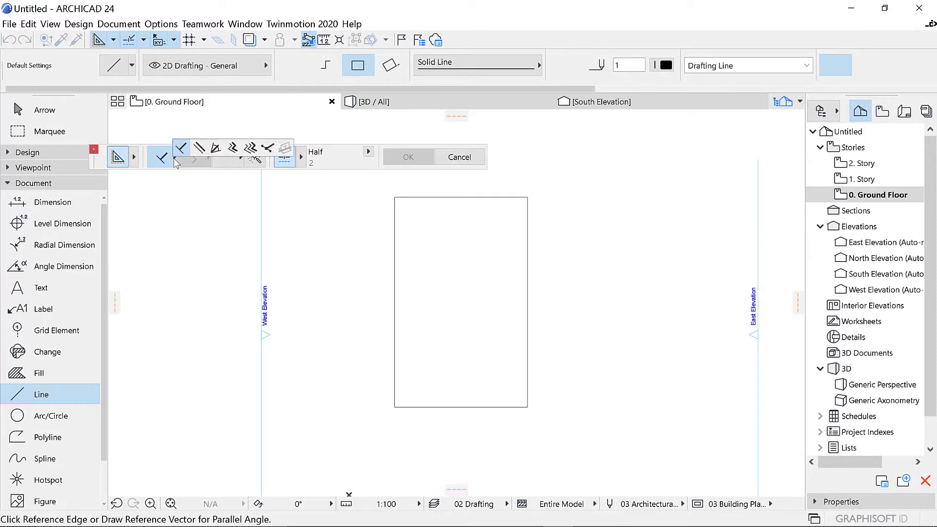
left_click(233, 150)
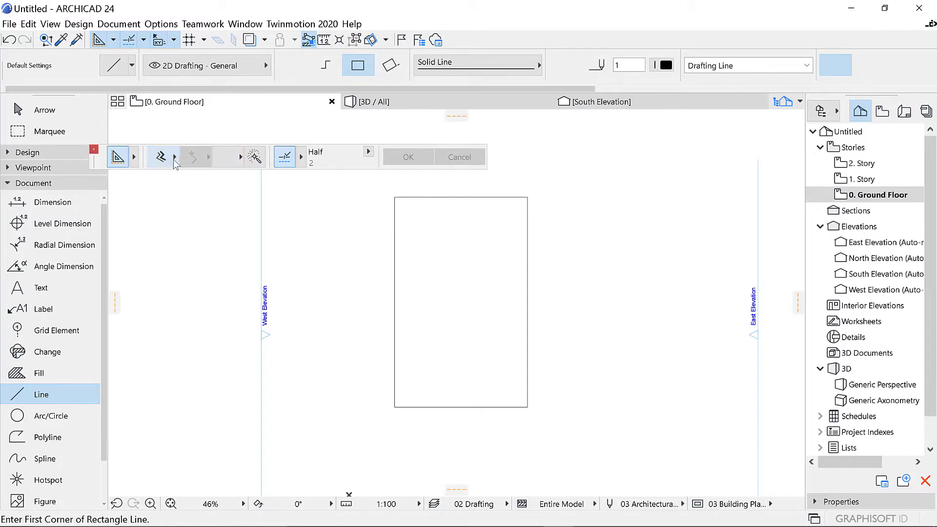
left_click(174, 157)
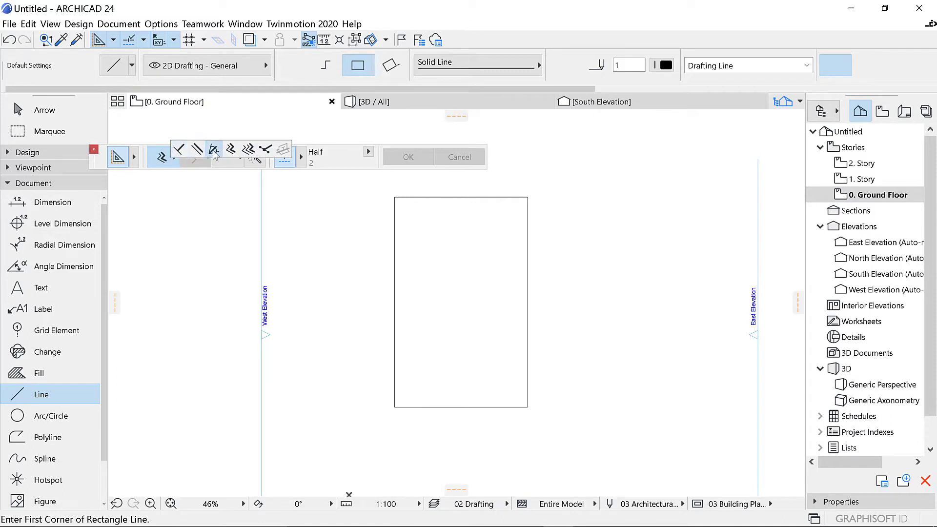
left_click(230, 153)
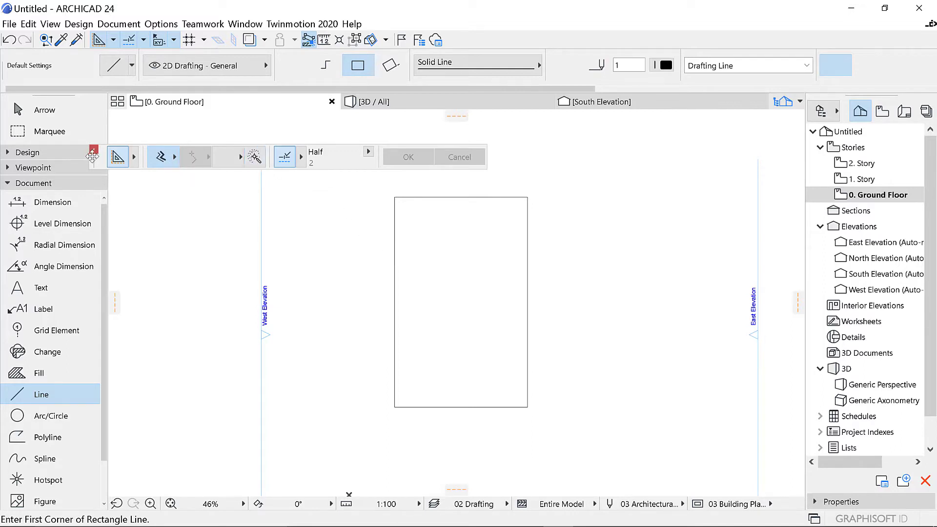
left_click(255, 157)
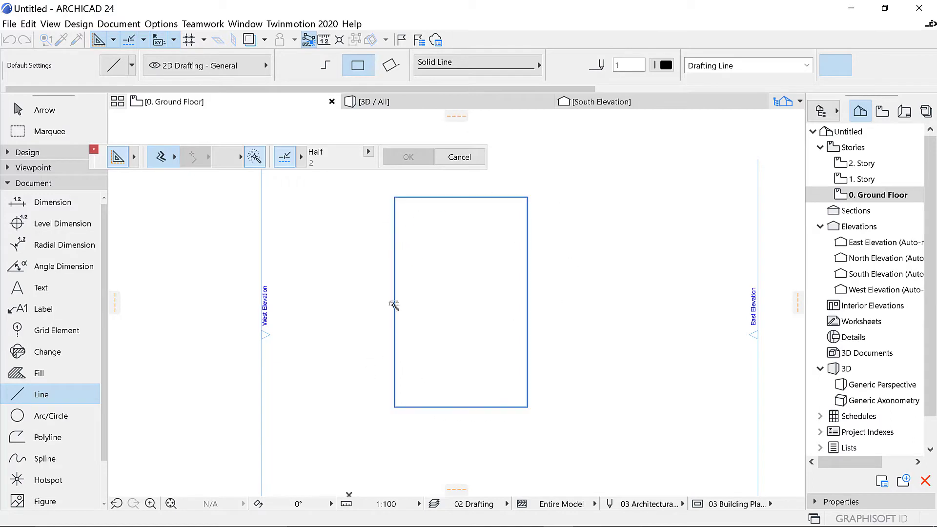
Offset the rectangle inward twice, creating two smaller nested rectangles
left_click(395, 268)
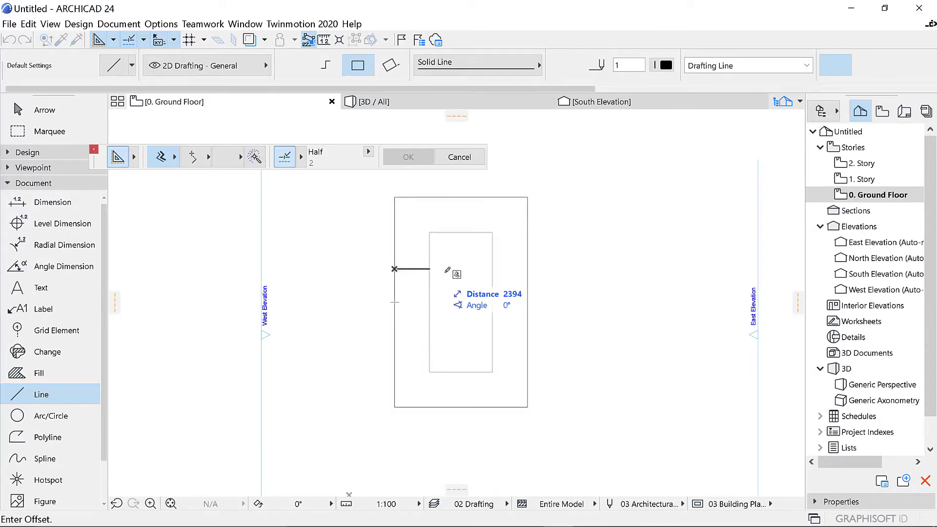
left_click(418, 268)
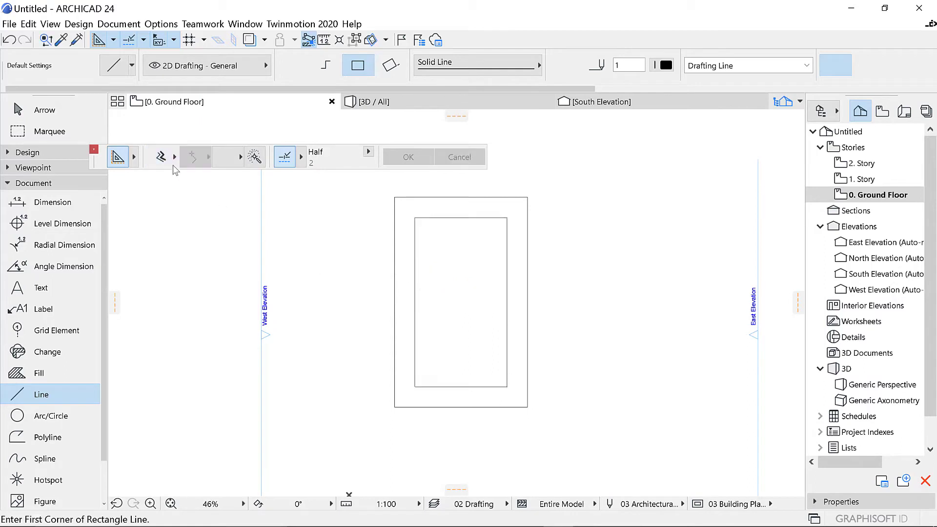
left_click(414, 279)
left_click(435, 279)
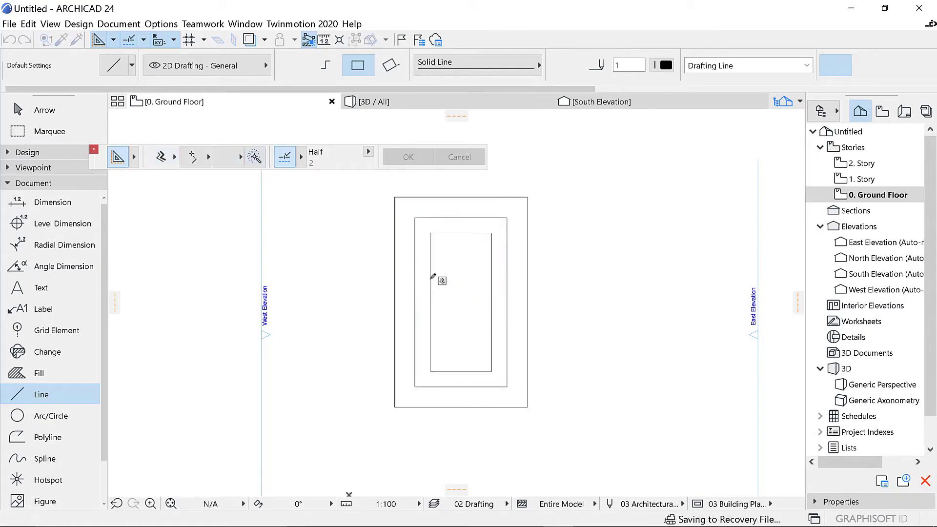
scroll(457, 268, "up", 2)
scroll(466, 245, "up", 3)
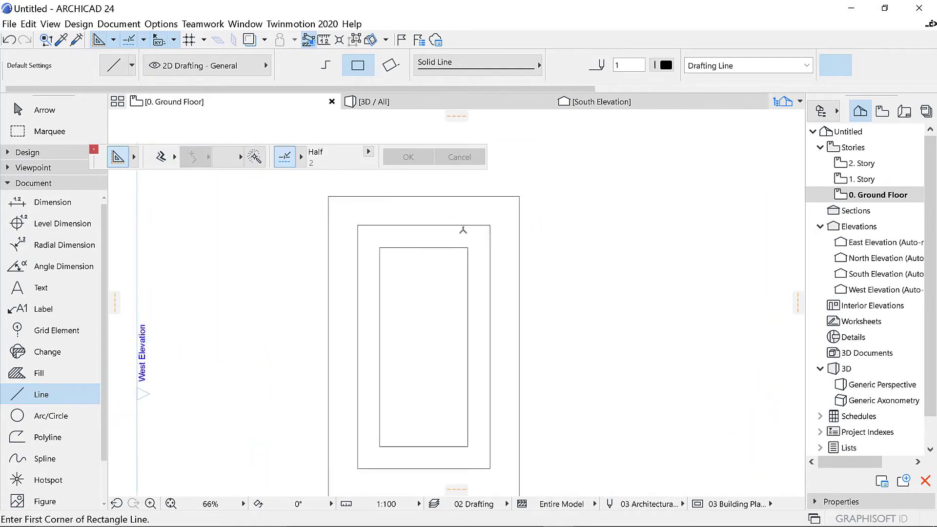
scroll(466, 245, "down", 2)
scroll(376, 240, "up", 2)
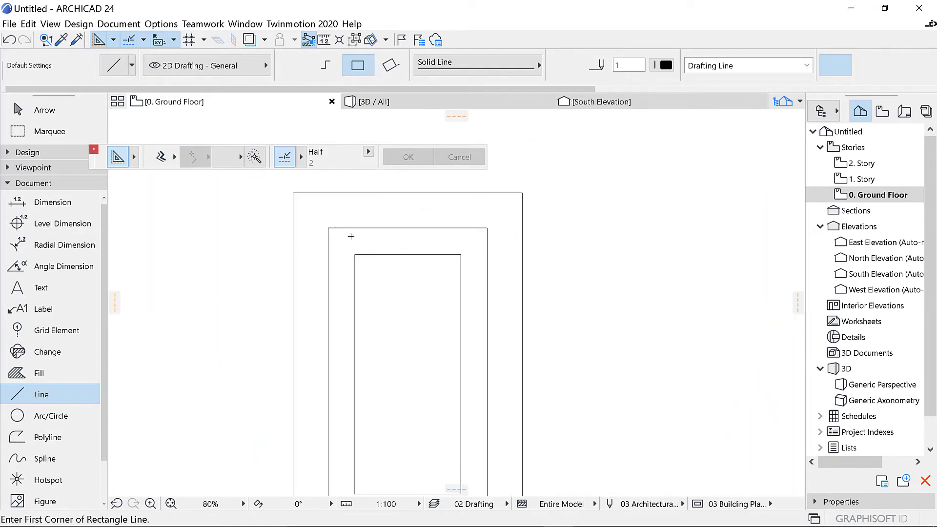
scroll(346, 317, "down", 4)
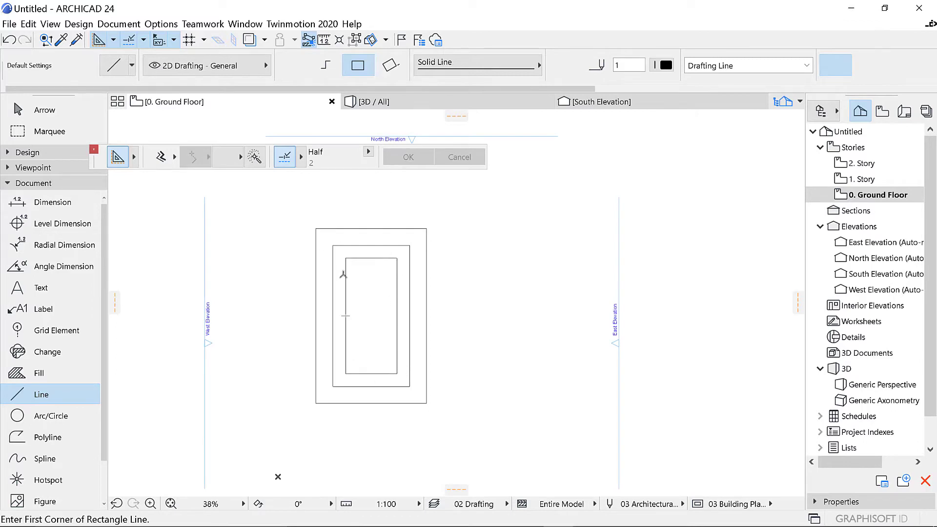
scroll(343, 274, "up", 2)
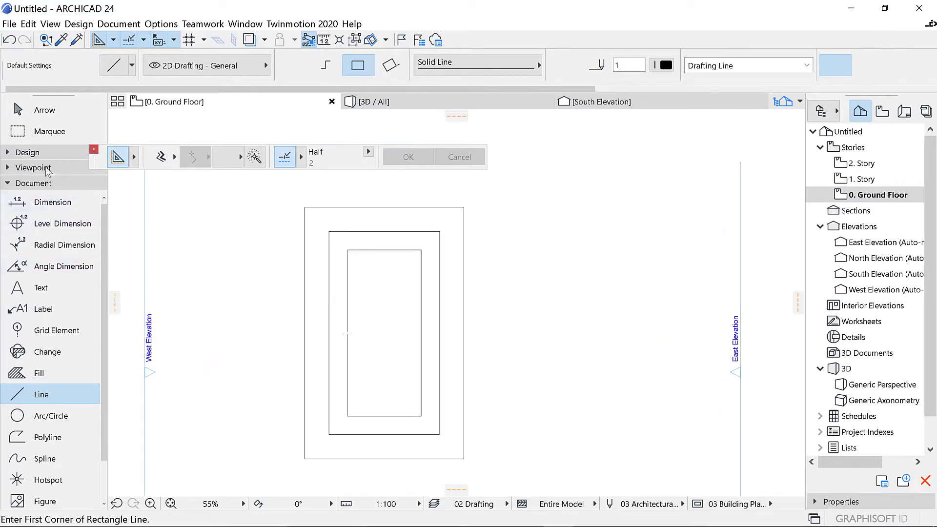
Expand the Design group and select the Slab tool
left_click(39, 153)
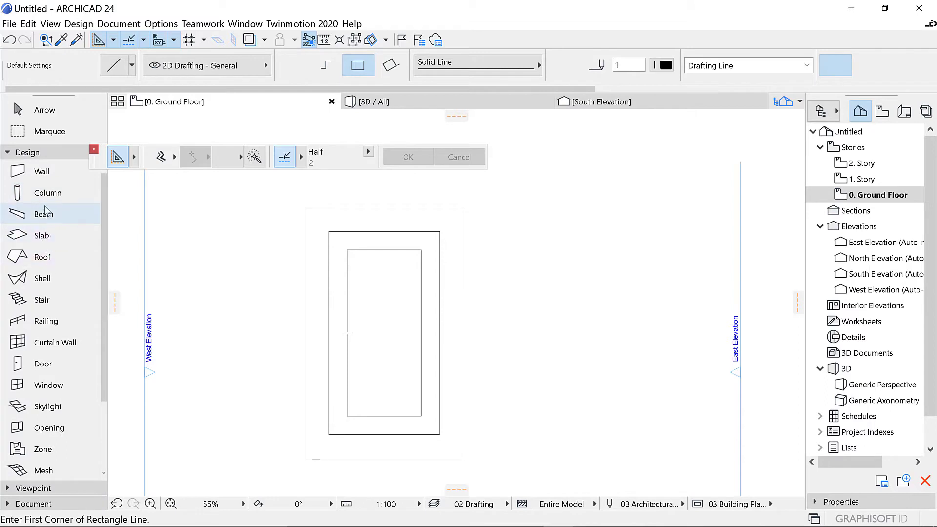
left_click(59, 235)
scroll(383, 240, "up", 2)
scroll(383, 240, "up", 1)
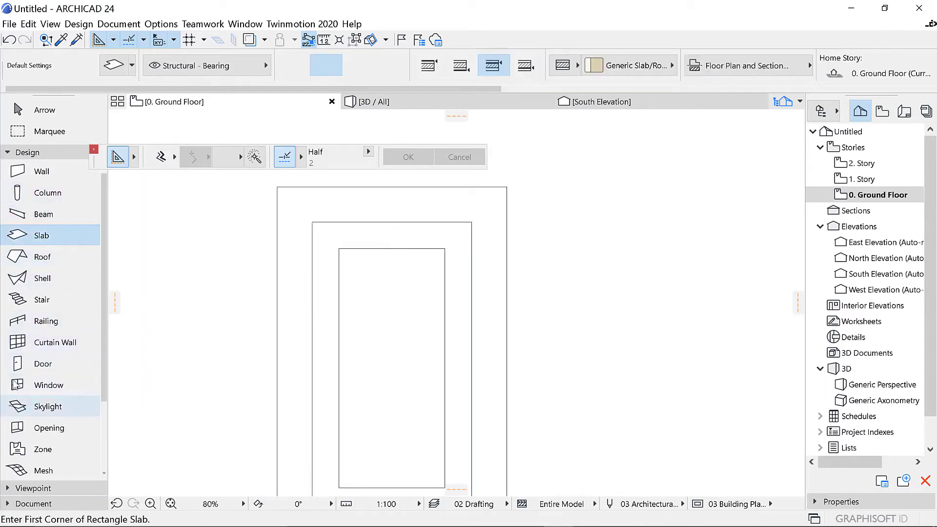
With the Line tool in Polyline mode, join the middle and inner rectangles' top midpoints
left_click(40, 153)
left_click(33, 183)
left_click(40, 394)
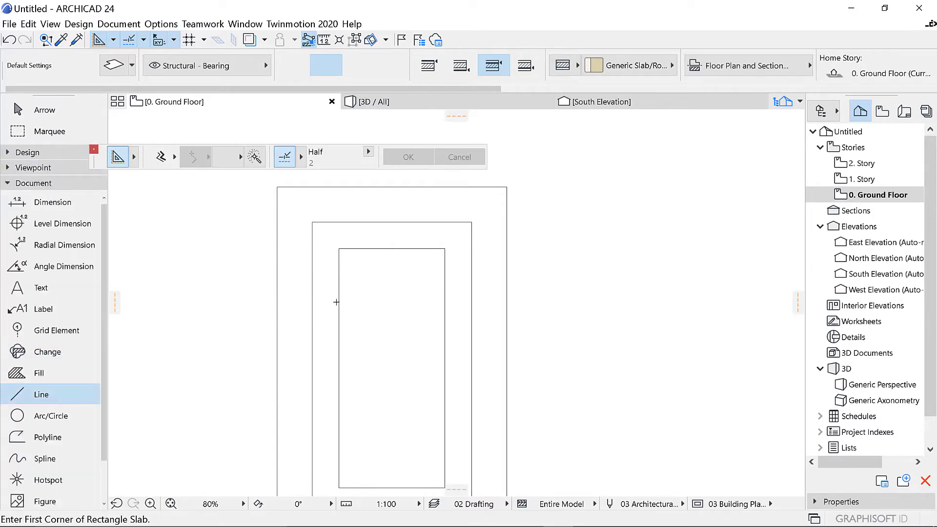
left_click(396, 247)
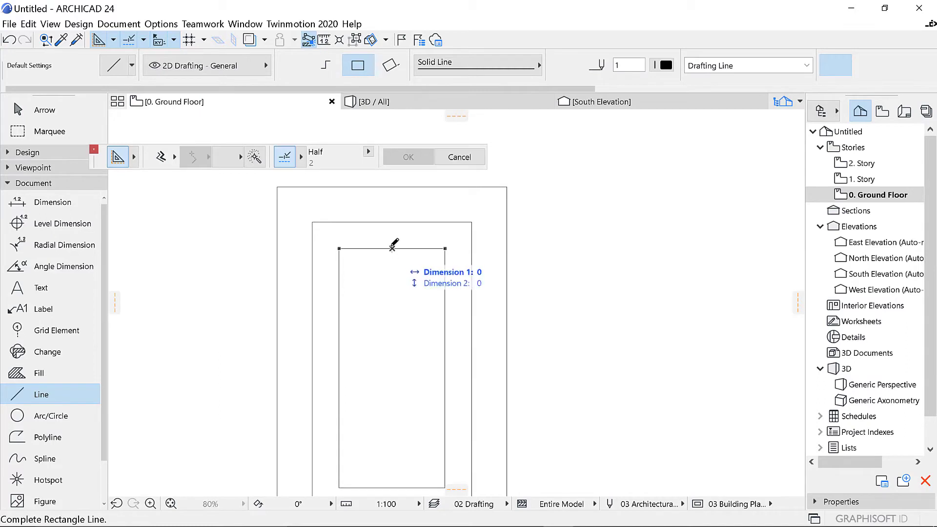
left_click(393, 221)
left_click(392, 222)
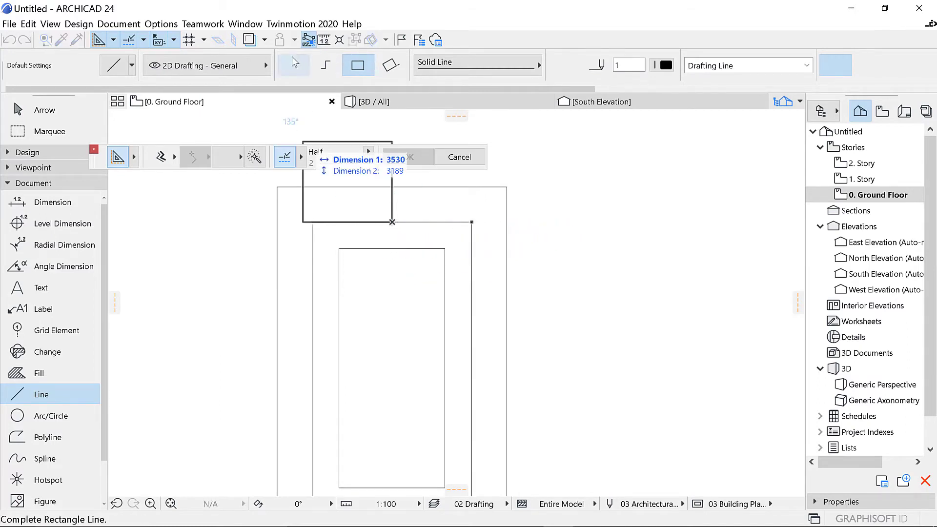
left_click(325, 65)
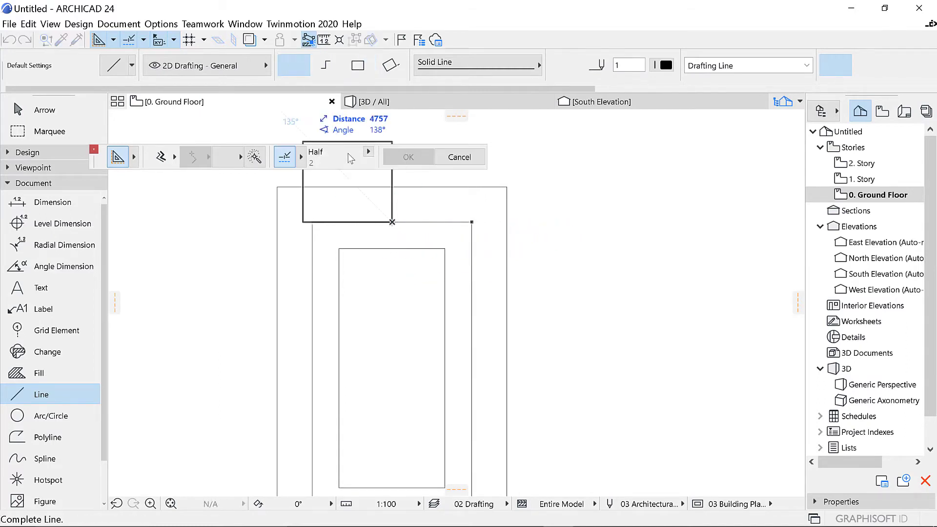
double_click(392, 248)
Draw the matching bottom connecting line, then make the Slab tool active again
scroll(406, 214, "down", 4)
scroll(412, 347, "up", 3)
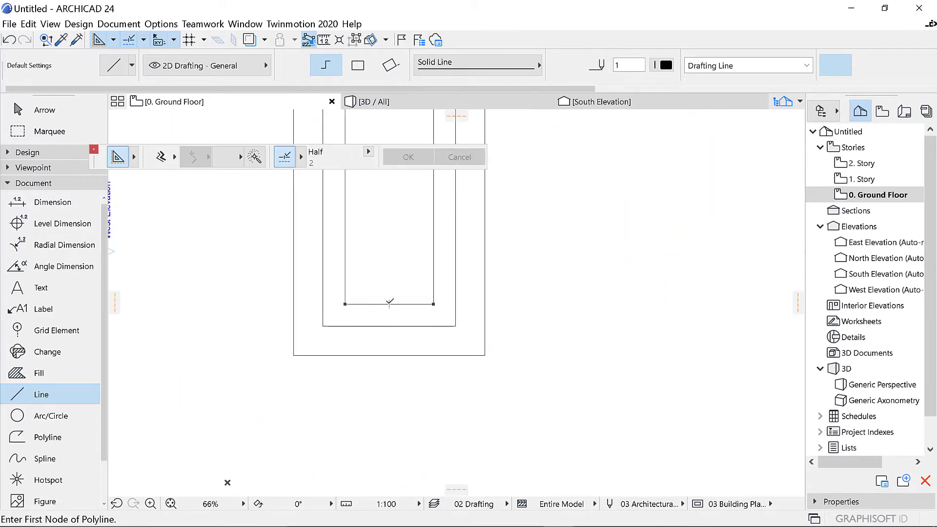
left_click(389, 303)
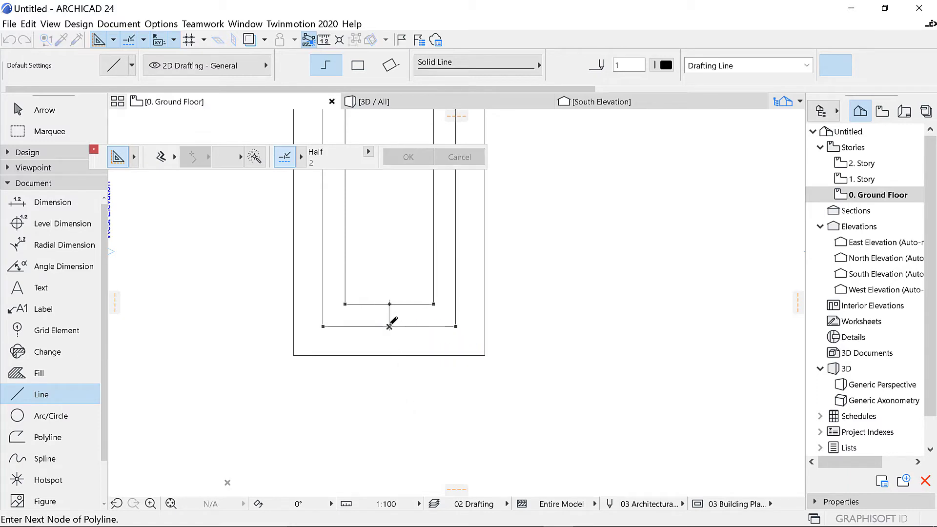
double_click(389, 326)
left_click(40, 153)
left_click(50, 238)
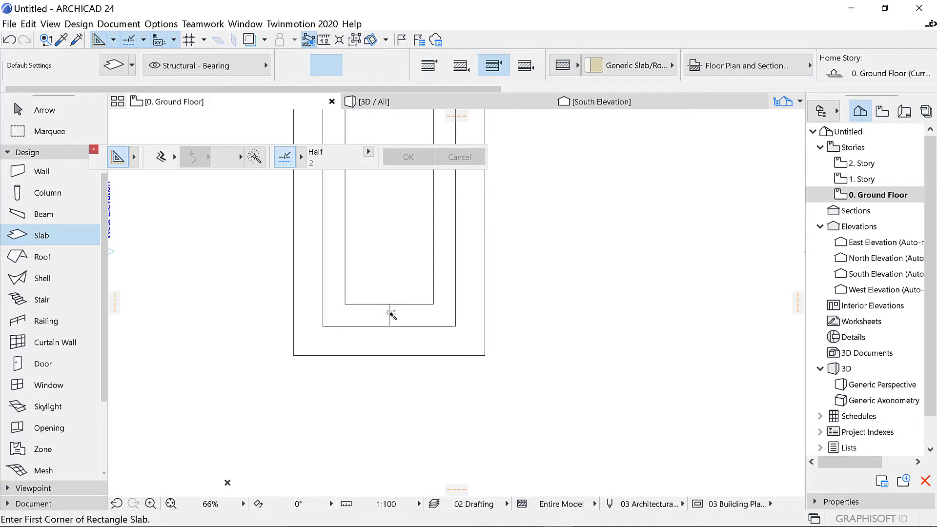
left_click(423, 102)
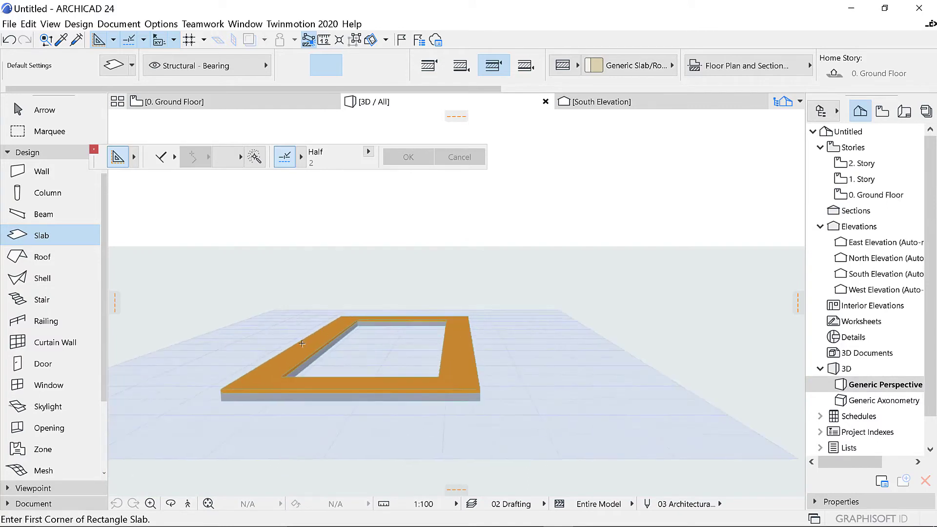
left_click(192, 104)
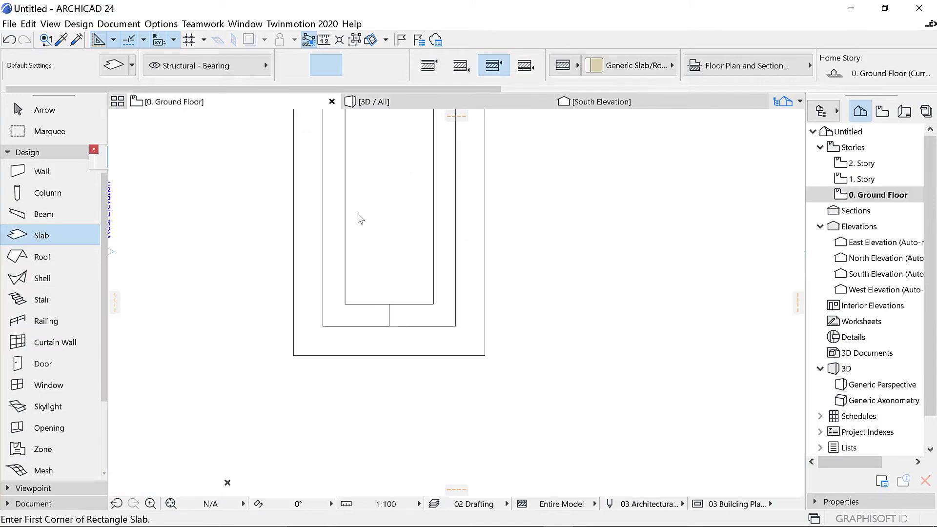
key("Escape")
left_click_drag(343, 323, 389, 328)
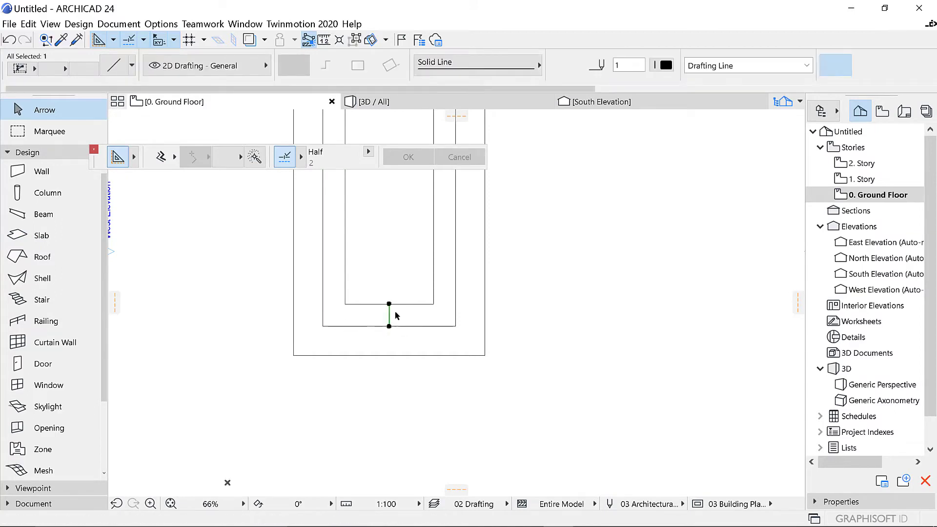
left_click(442, 319)
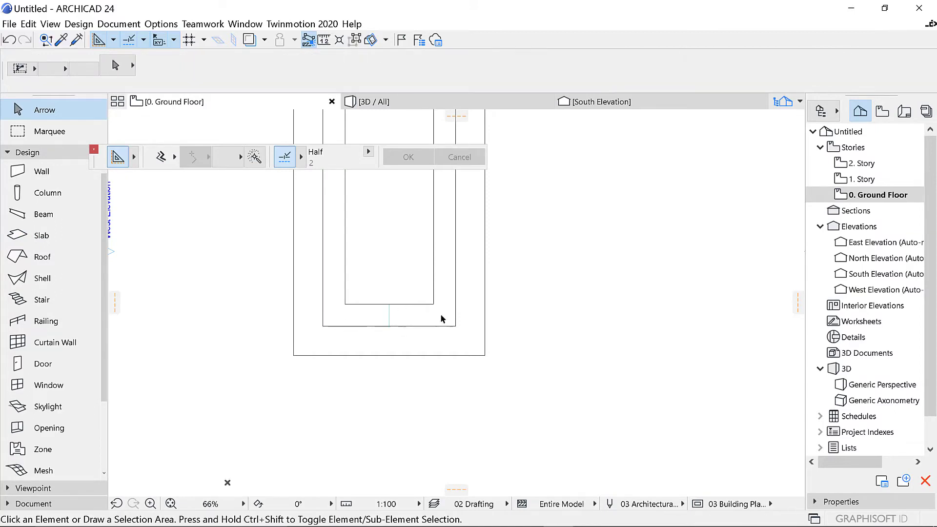
left_click(389, 326)
key("Delete")
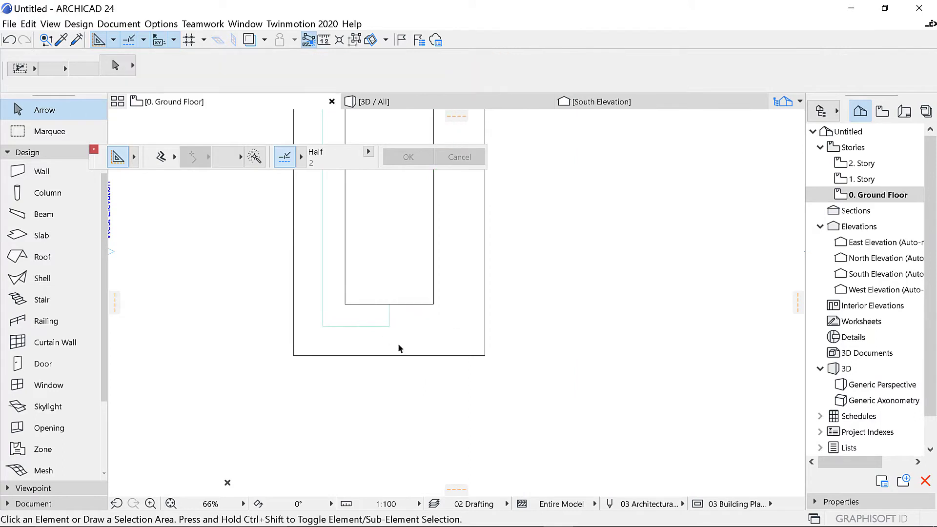
key("ctrl+z")
scroll(505, 369, "down", 3)
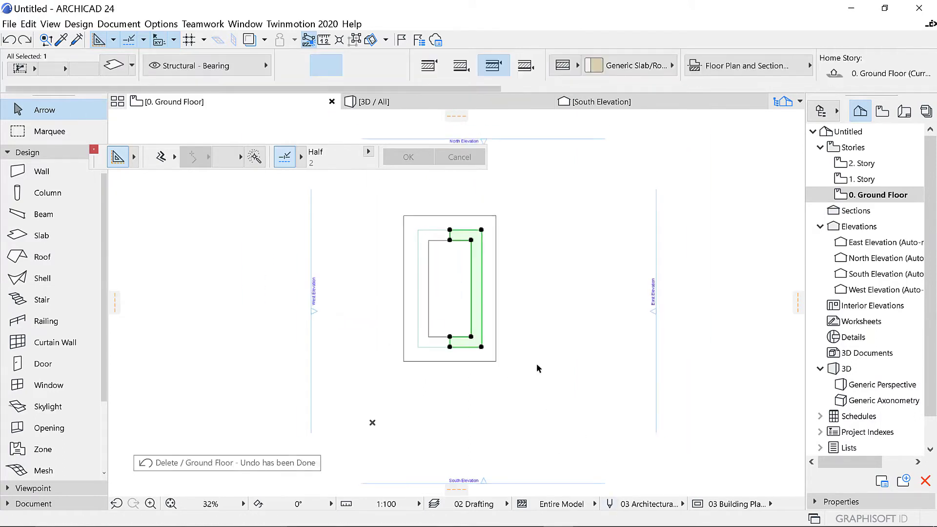
left_click(526, 319)
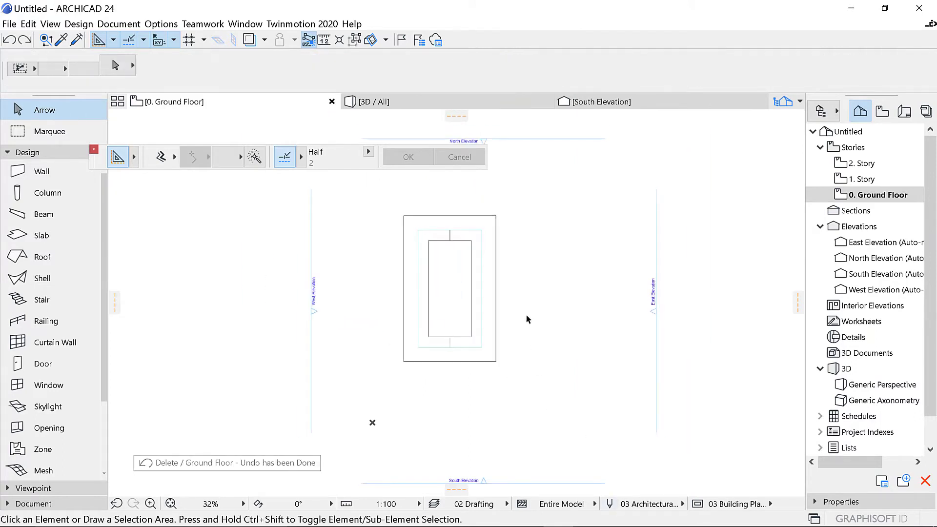
Draw a two-segment L-wall right of the rectangles, running upward then turning right, and select it
left_click(41, 171)
scroll(644, 369, "up", 4)
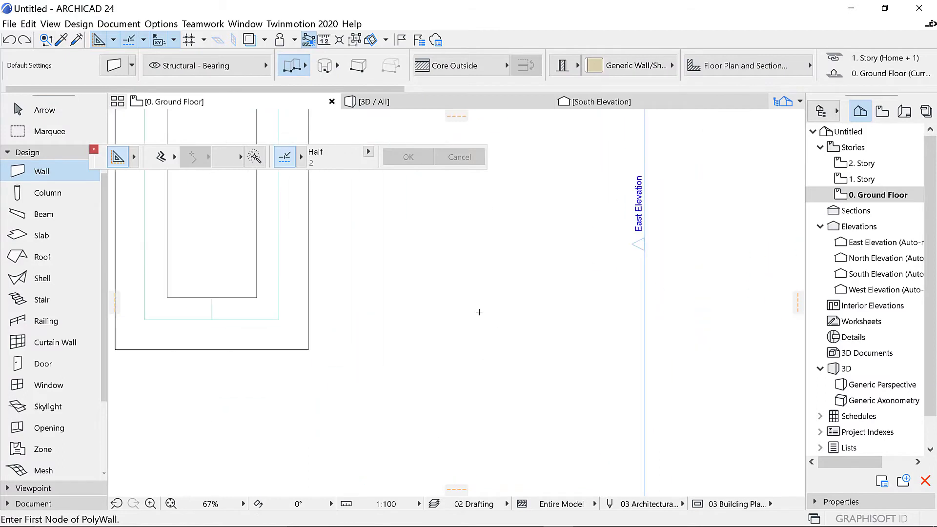
left_click(385, 285)
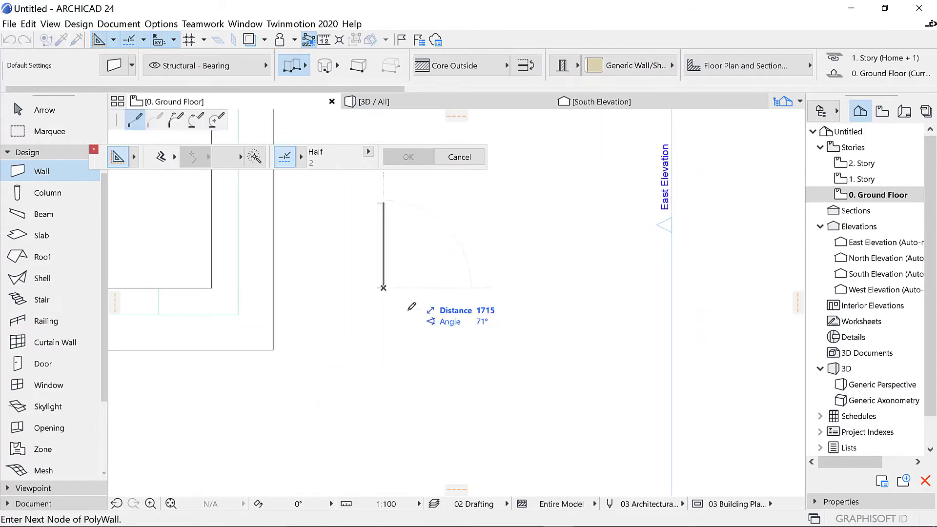
scroll(402, 270, "down", 3)
scroll(396, 252, "up", 3)
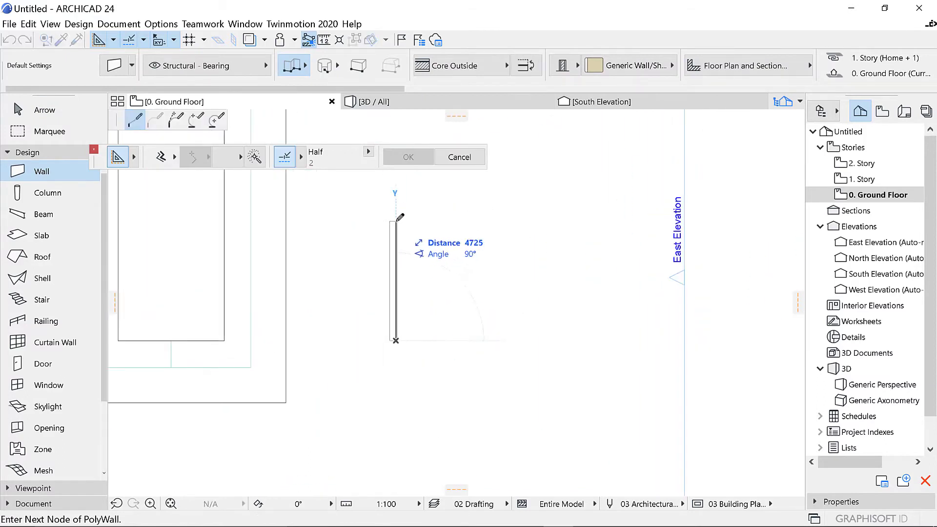
left_click(396, 221)
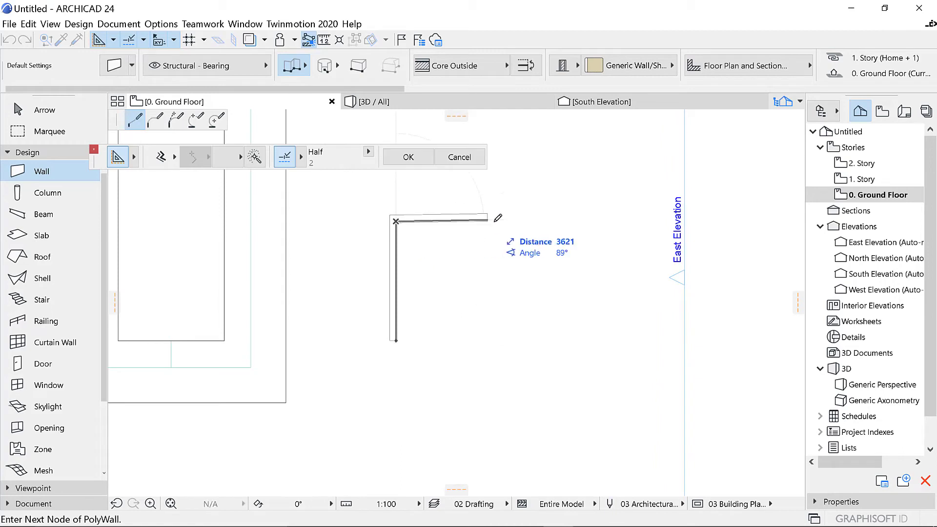
double_click(530, 220)
scroll(427, 257, "down", 3)
scroll(381, 251, "up", 3)
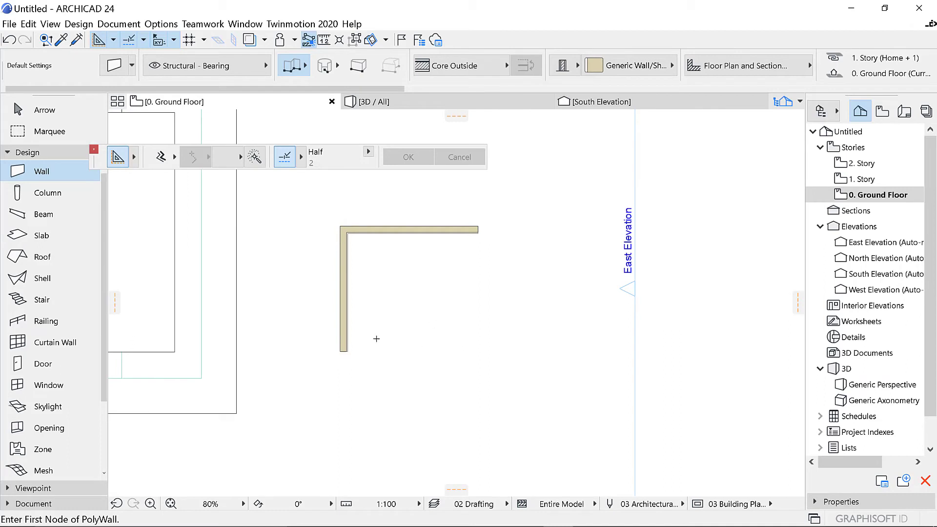
key("Escape")
key("ctrl+a")
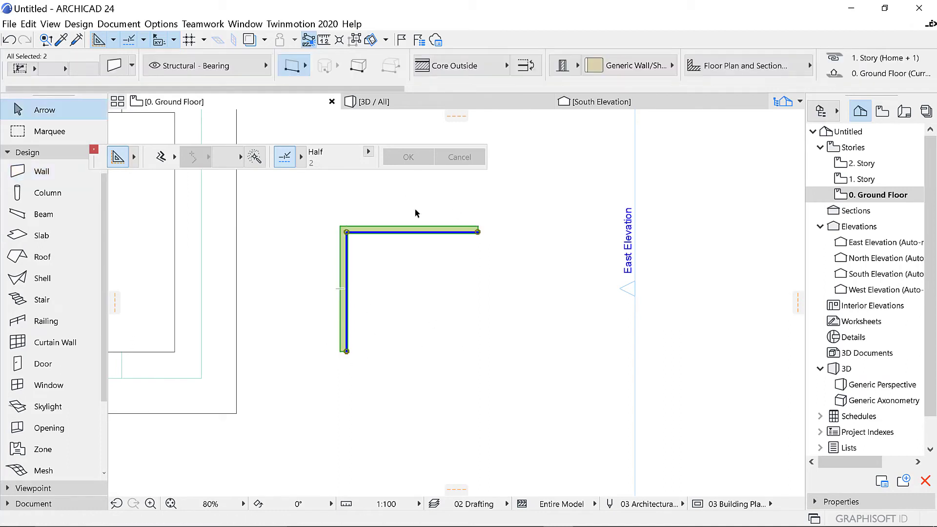
Set the Wall tool to Polyline geometry with the Magic Wand enabled
left_click(134, 203)
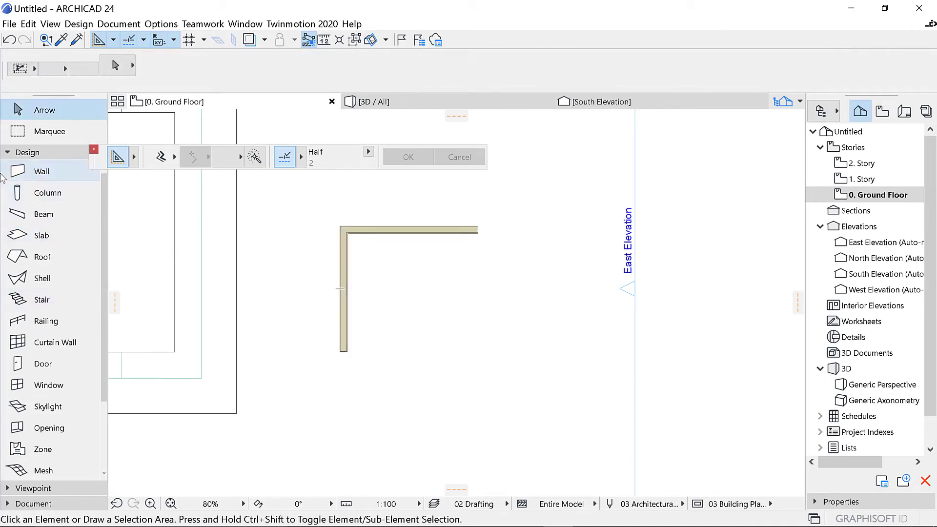
left_click(42, 172)
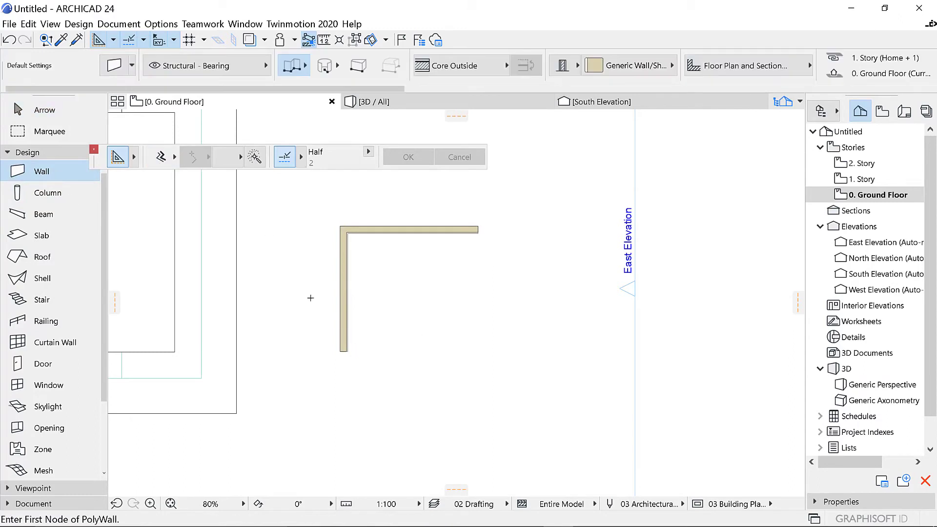
left_click(174, 158)
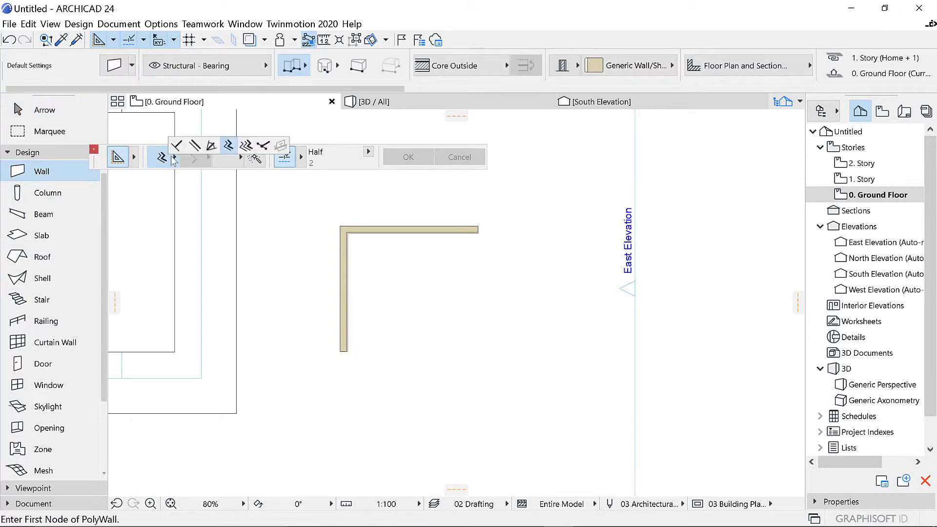
left_click(225, 149)
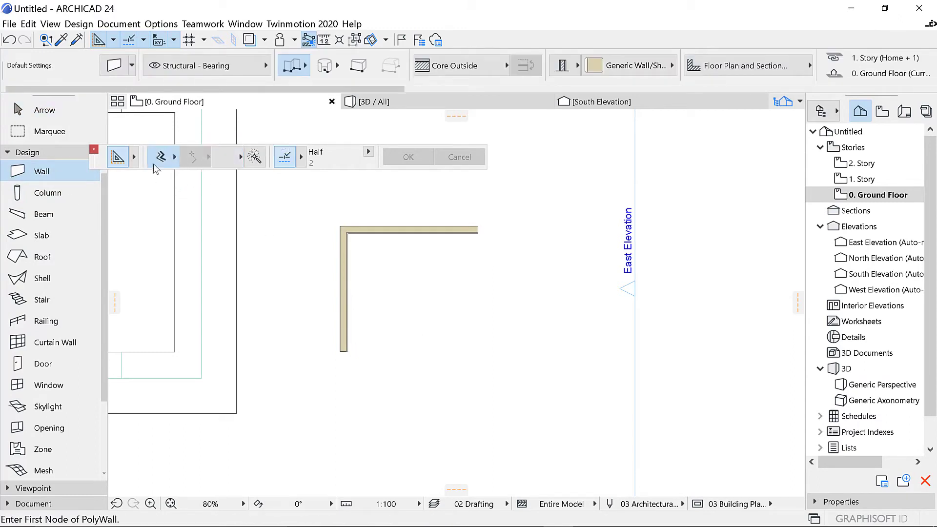
left_click(262, 155)
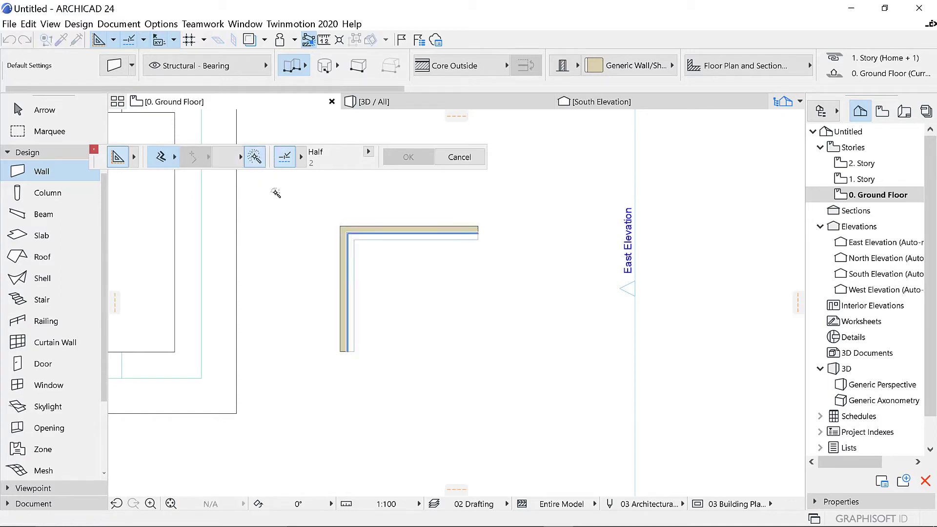
Offset two new L-walls successively inside the original L-wall
scroll(352, 237, "up", 2)
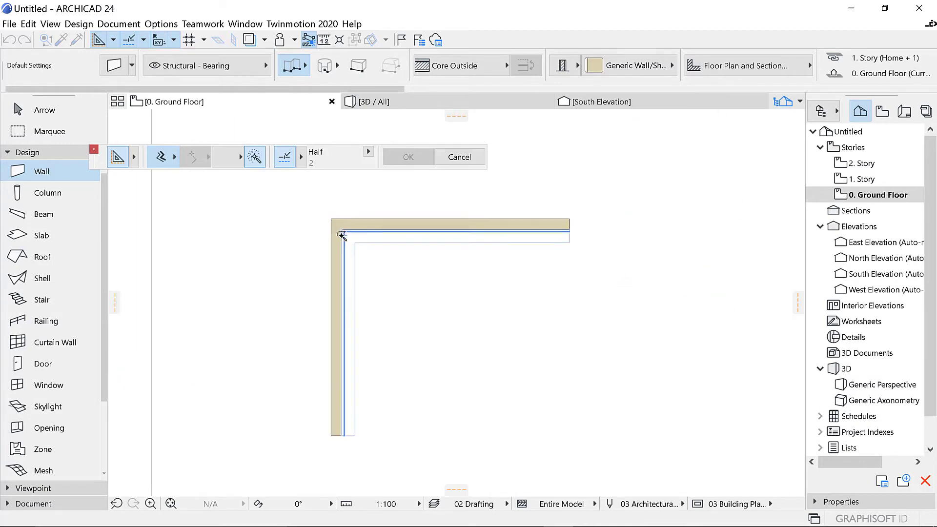
left_click(341, 235)
left_click(391, 276)
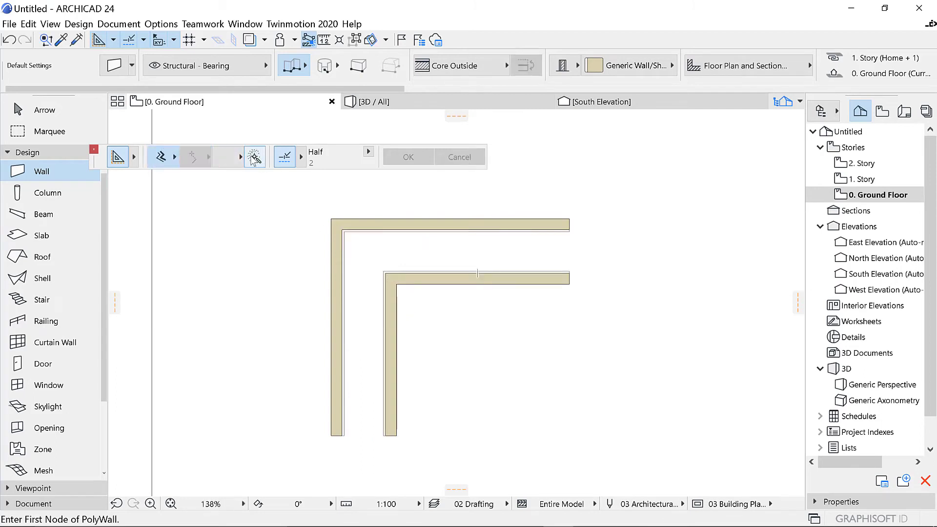
key("space")
left_click(393, 278)
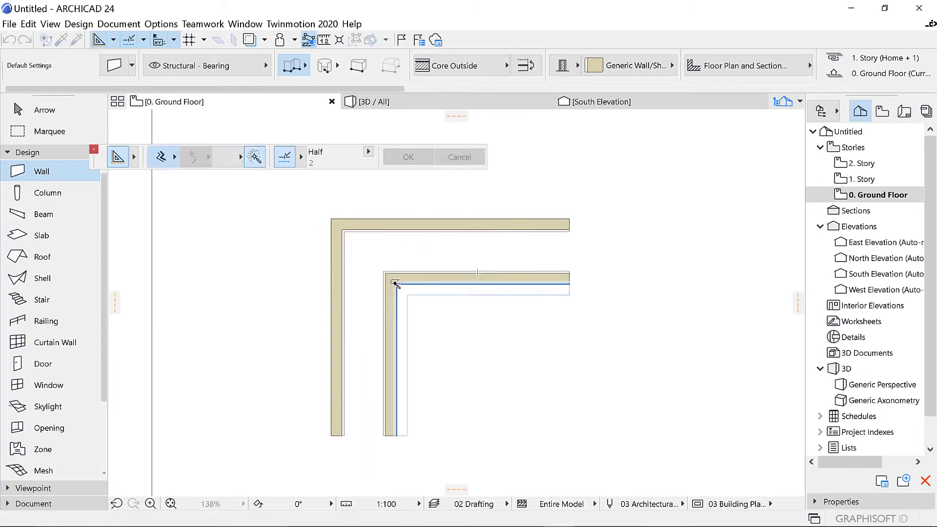
left_click(431, 317)
Add a fourth nested offset L-wall and view the model in 3D
scroll(434, 316, "down", 3)
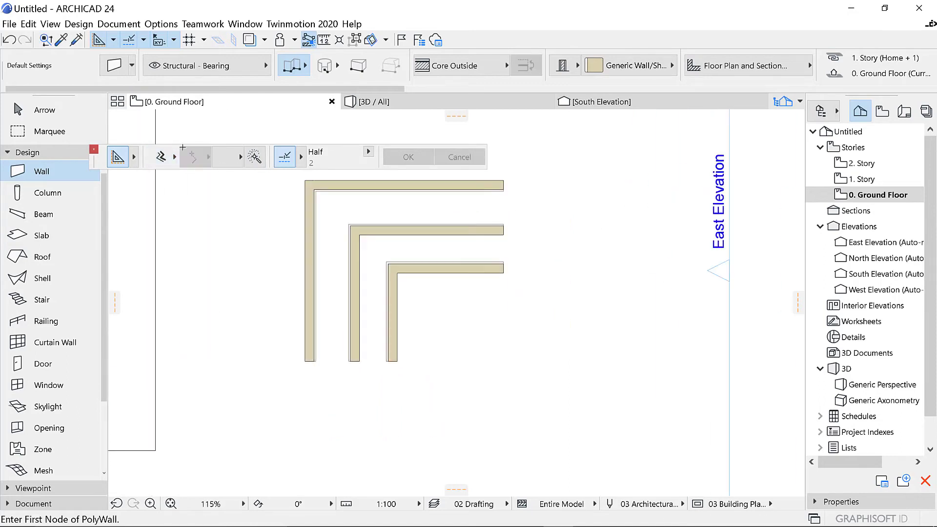
key("space")
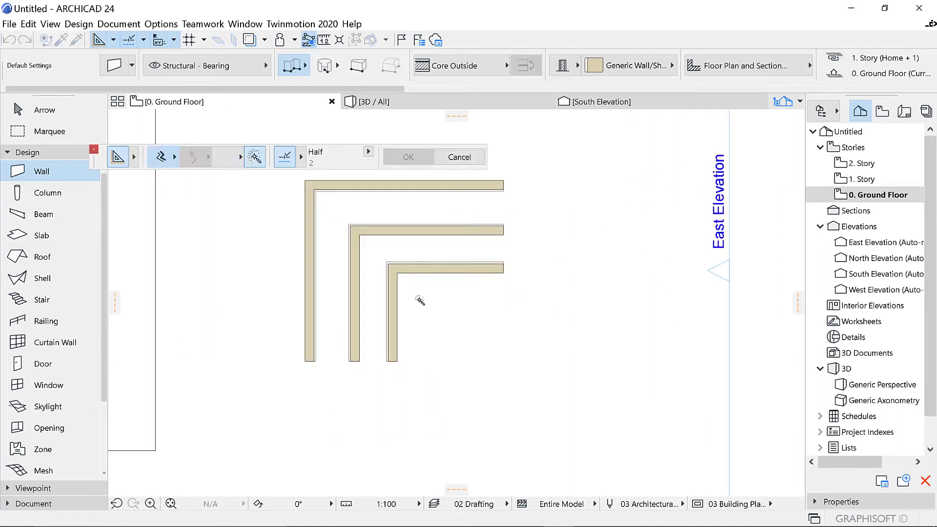
scroll(393, 292, "up", 3)
left_click(384, 243)
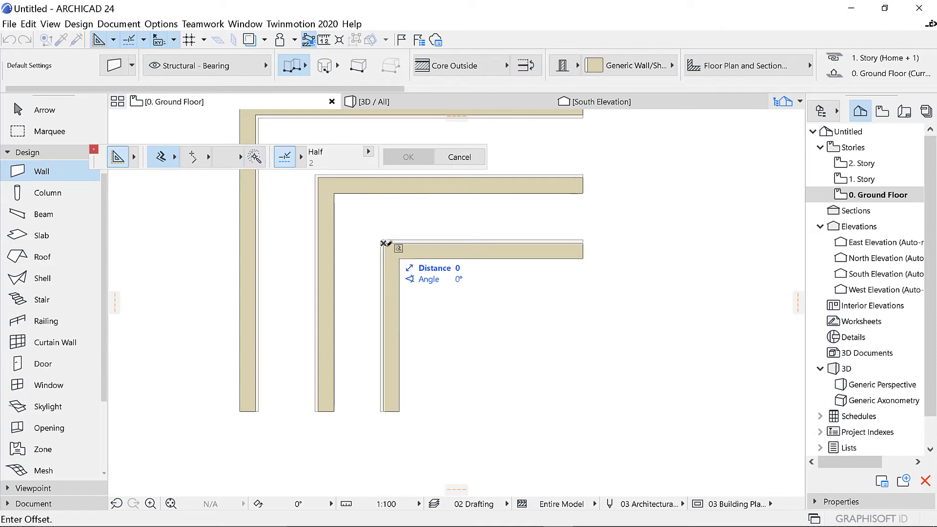
left_click(433, 286)
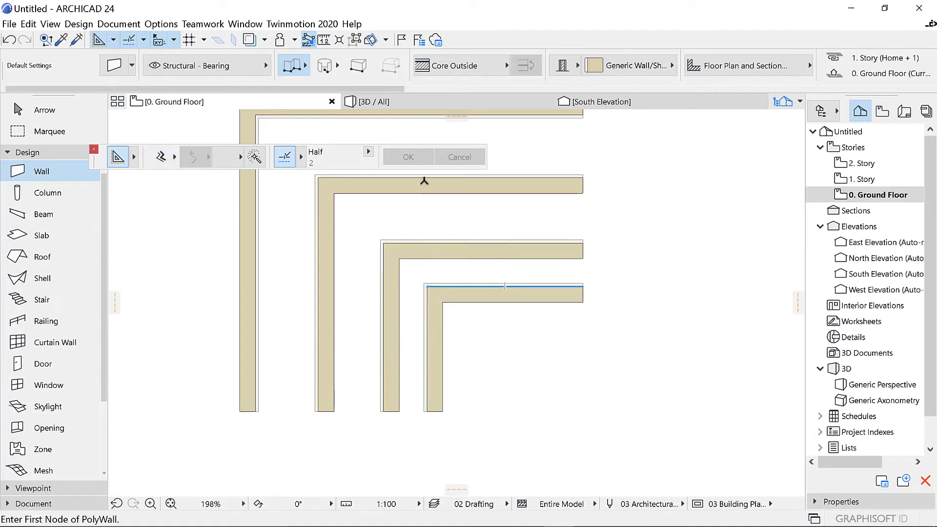
left_click(409, 102)
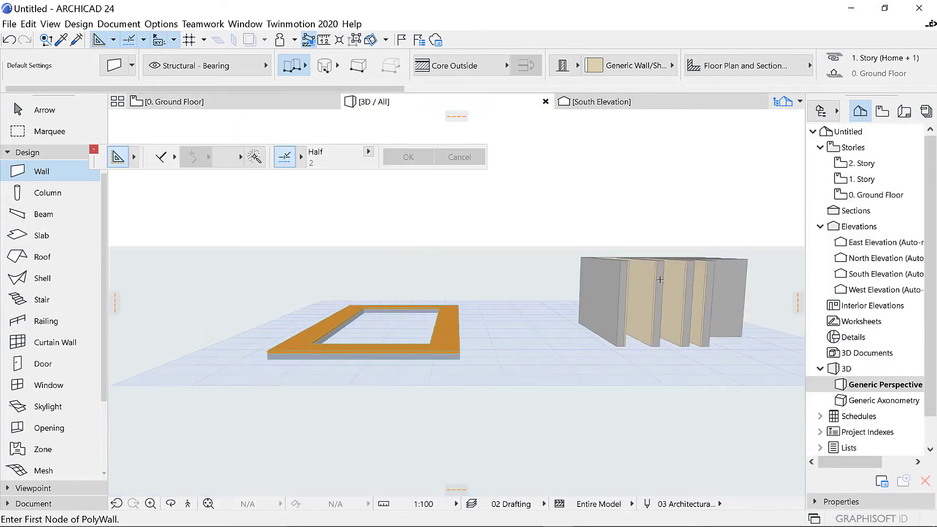
Orbit the 3D view from above, then return to the zoomed-out Ground Floor with Arc/Circle active
middle_click_drag(629, 278, 570, 217, "shift")
left_click(212, 100)
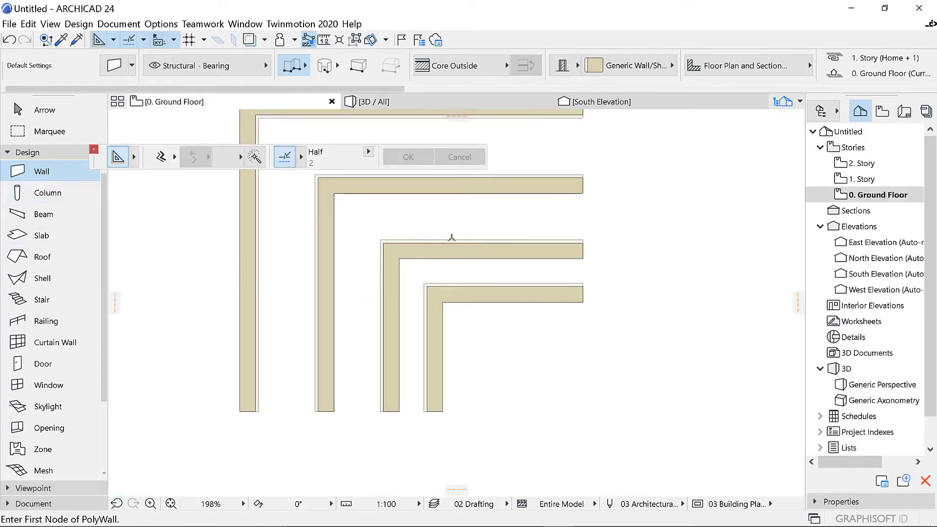
scroll(451, 244, "down", 3)
scroll(497, 361, "down", 2)
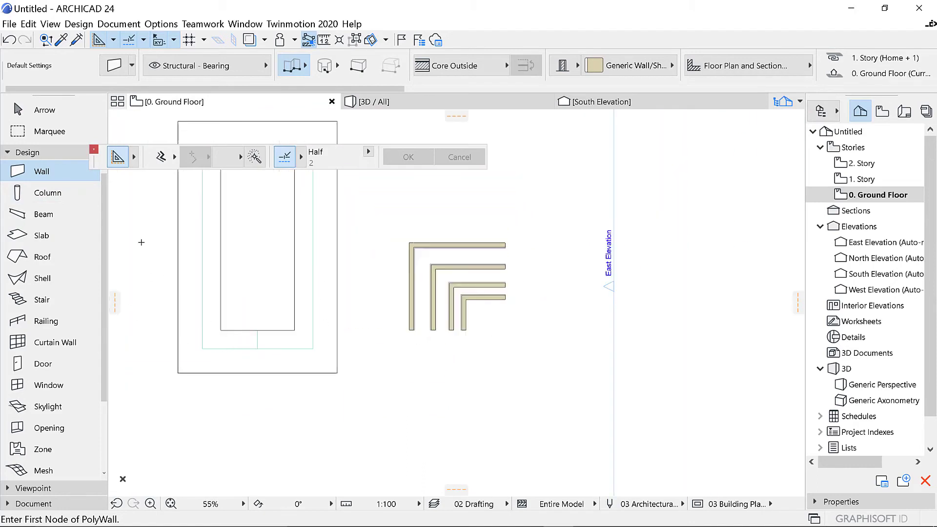
scroll(561, 323, "down", 2)
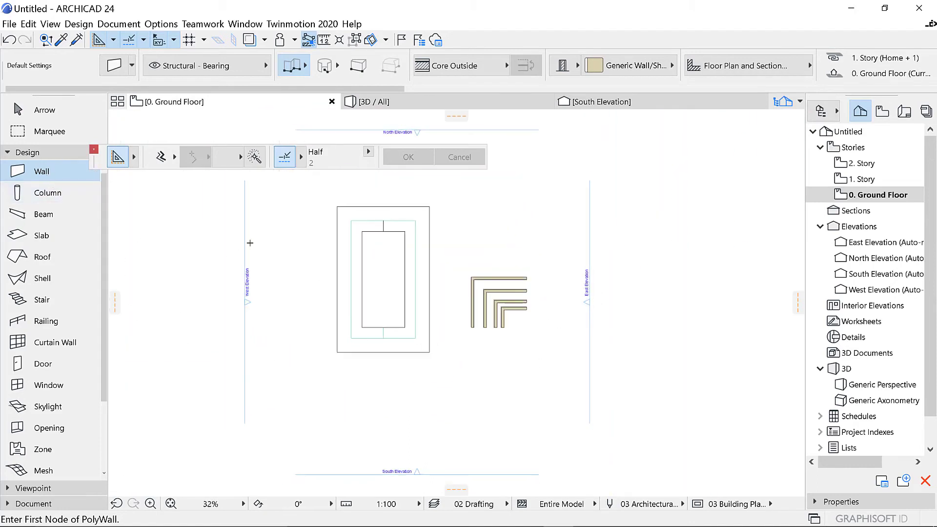
left_click(47, 242)
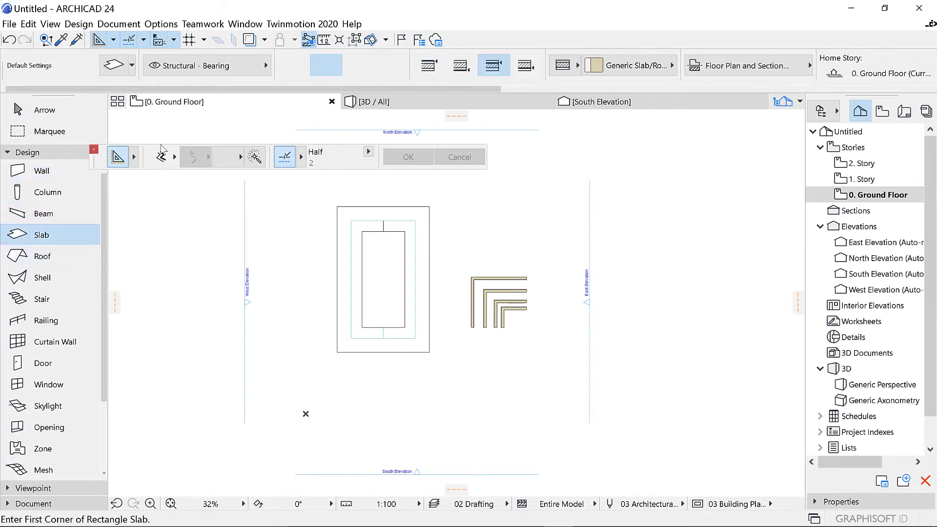
left_click(54, 417)
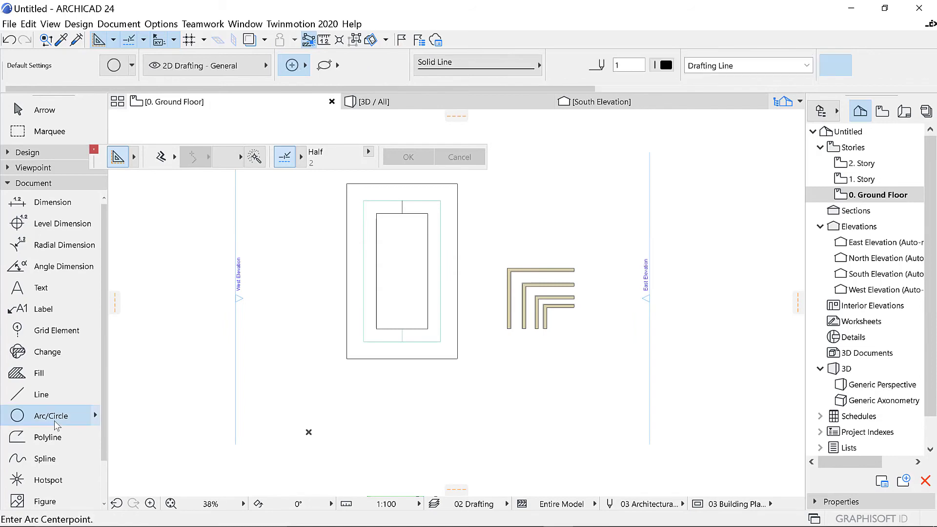
Draw a circle of radius 3310 below the nested rectangles and select it
scroll(431, 334, "down", 3)
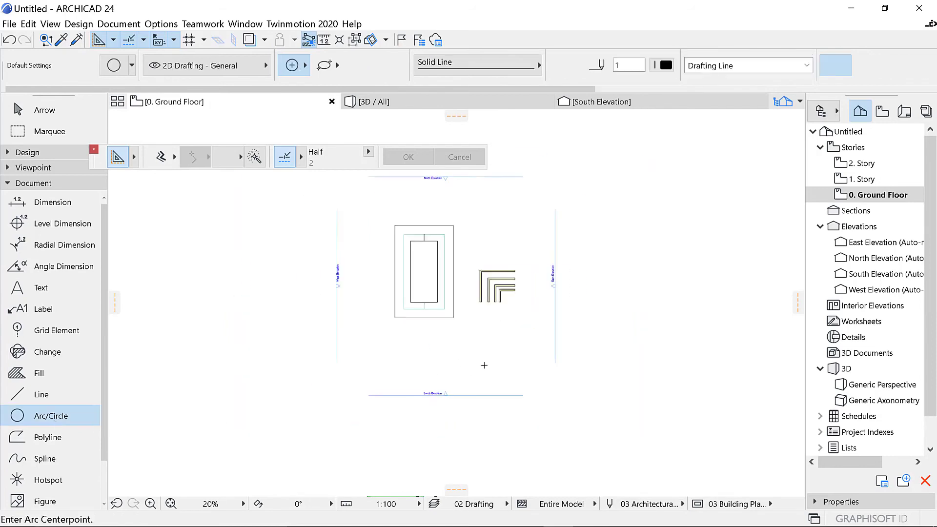
scroll(431, 333, "up", 5)
left_click(463, 333)
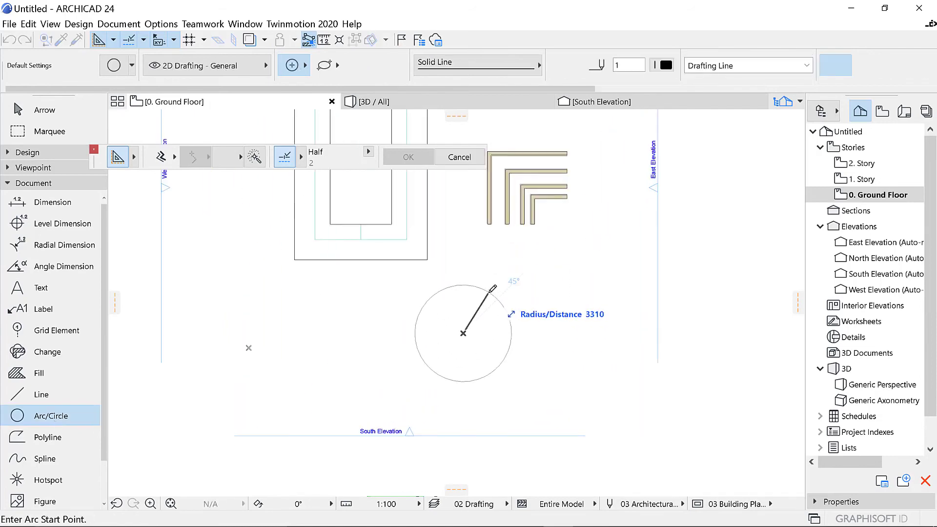
left_click(485, 289)
scroll(480, 295, "up", 4)
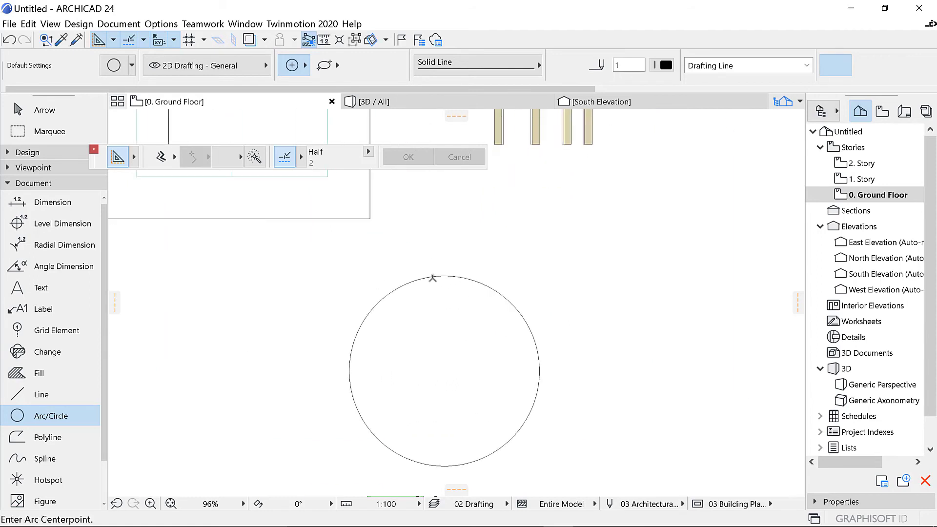
key("Escape")
left_click(430, 278)
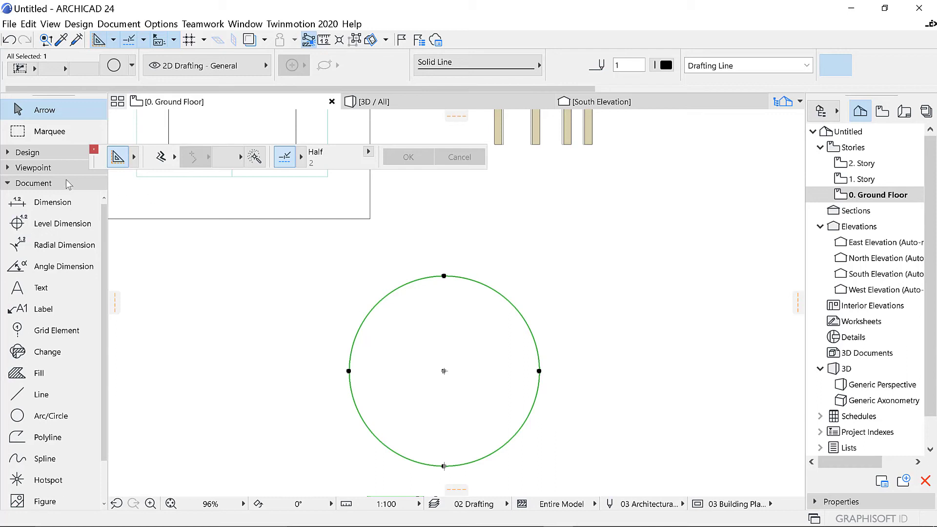
left_click(34, 394)
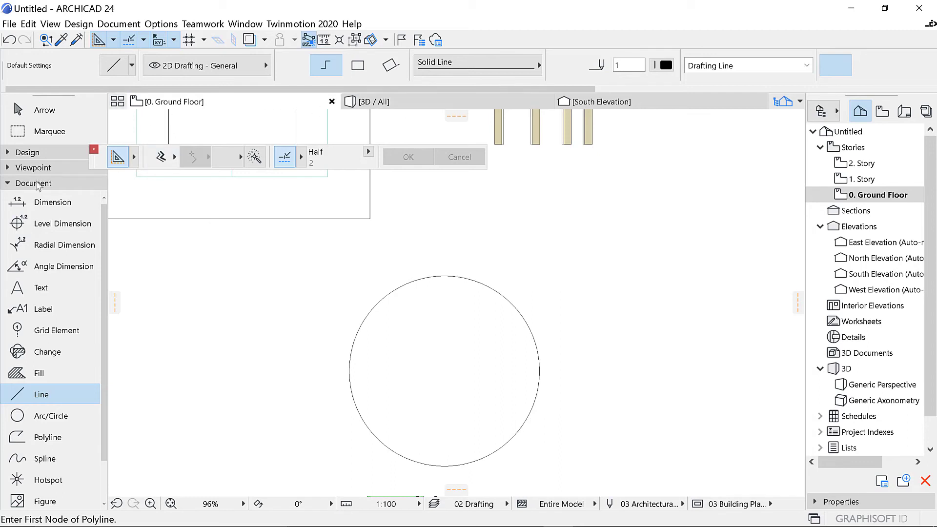
Offset the circle inward by 750 to create a concentric inner circle
left_click(155, 159)
left_click(255, 157)
left_click(419, 279)
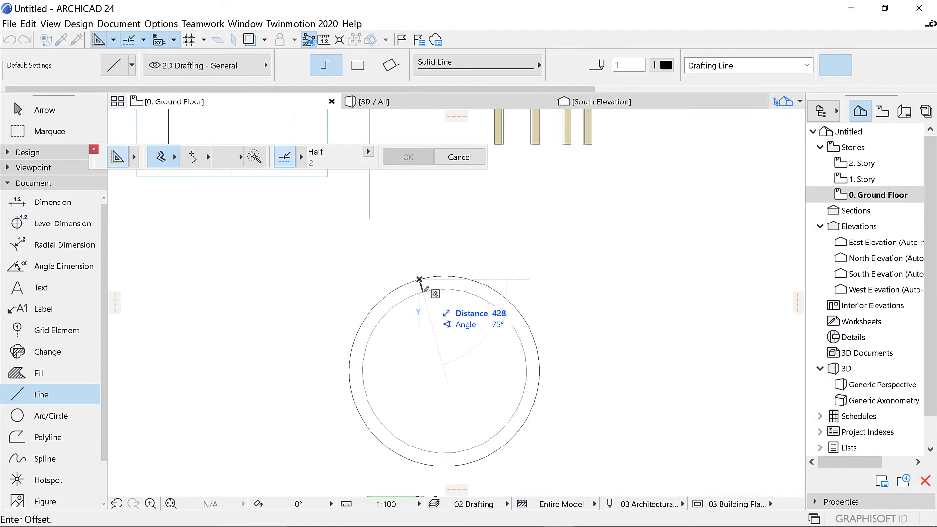
type("7")
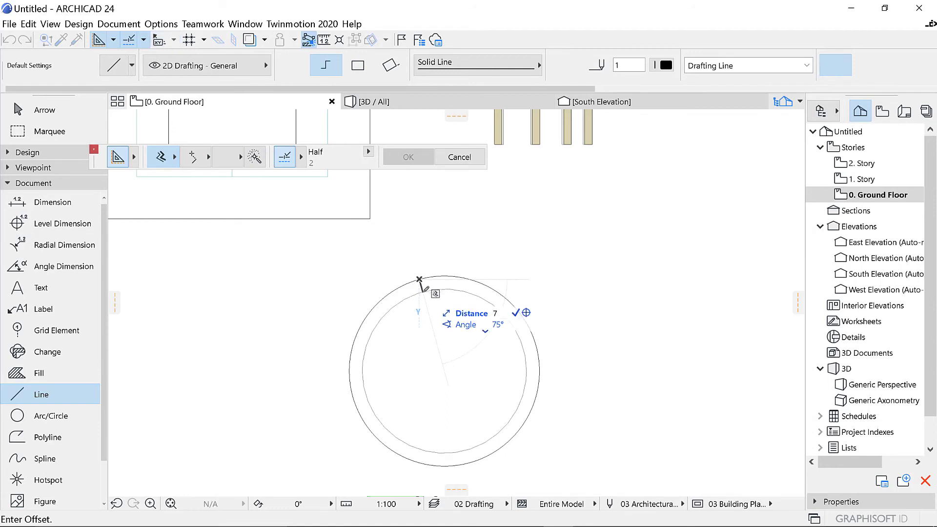
type("50")
key("Return")
key("Escape")
scroll(487, 312, "up", 1)
scroll(454, 328, "down", 3)
Draw short lines joining the inner and outer circles on the left and right
left_click(32, 399)
scroll(351, 310, "up", 3)
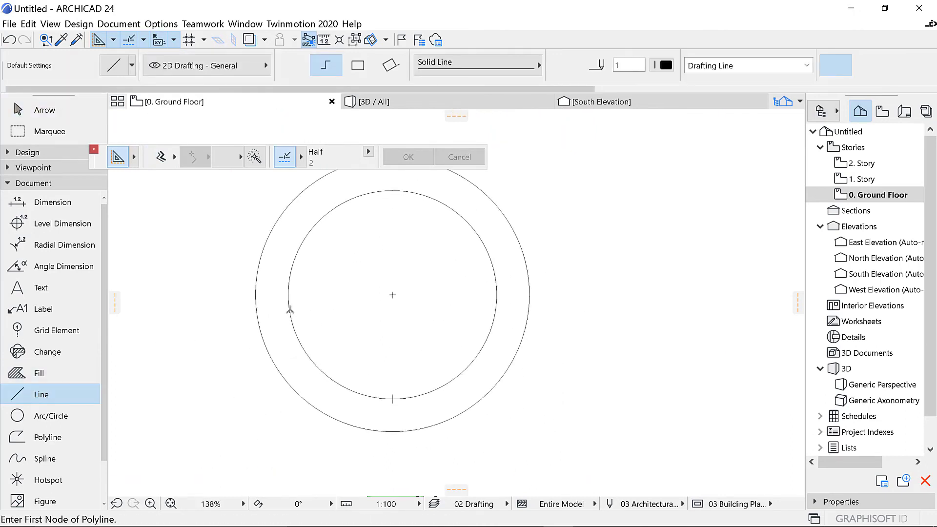
left_click(287, 295)
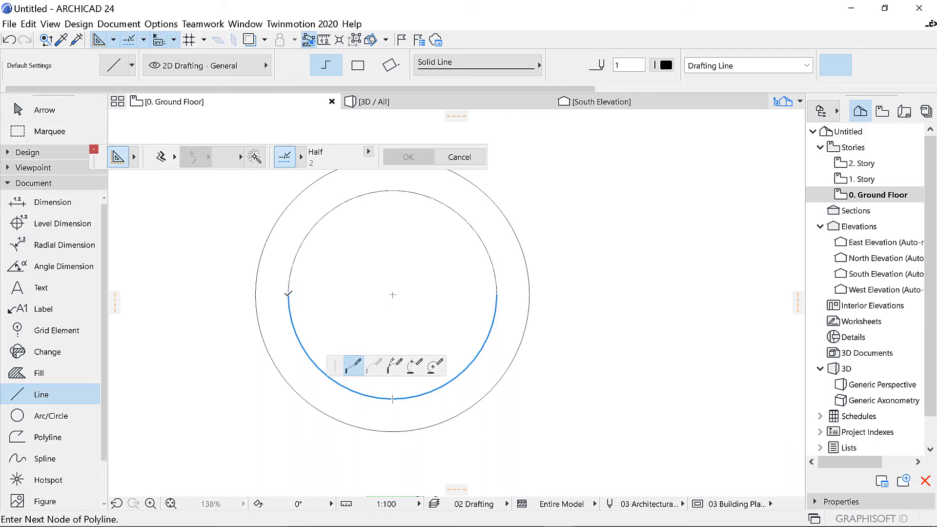
left_click(256, 294)
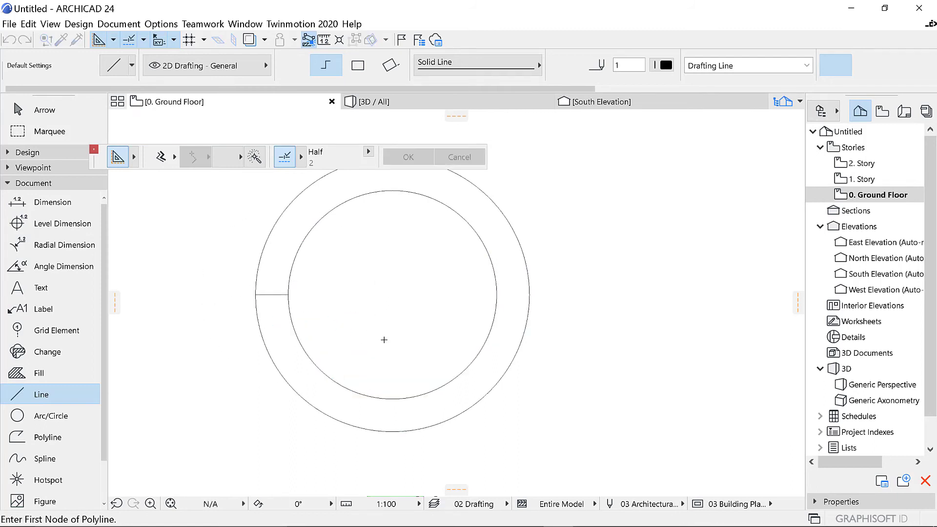
left_click(529, 294)
key("Escape")
scroll(550, 366, "down", 3)
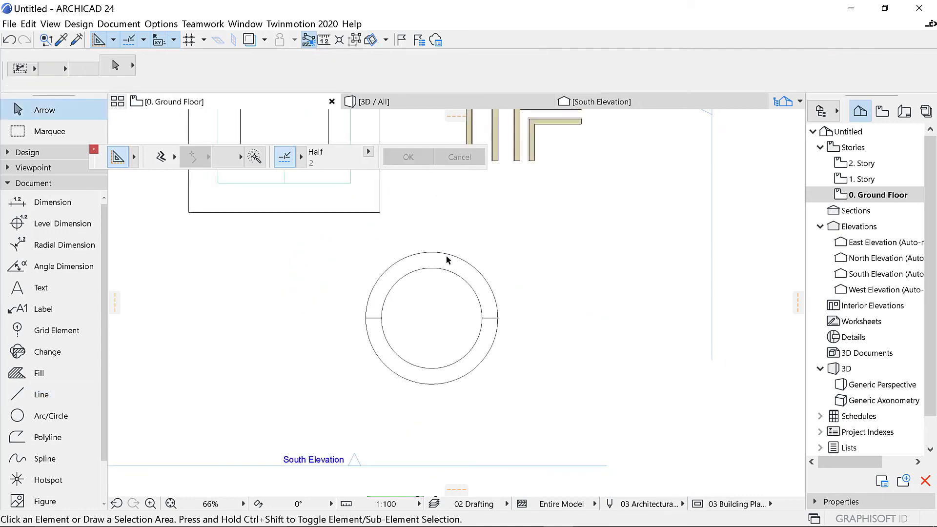
Fill the band between the two circles with a ring slab and check it in 3D
left_click(43, 155)
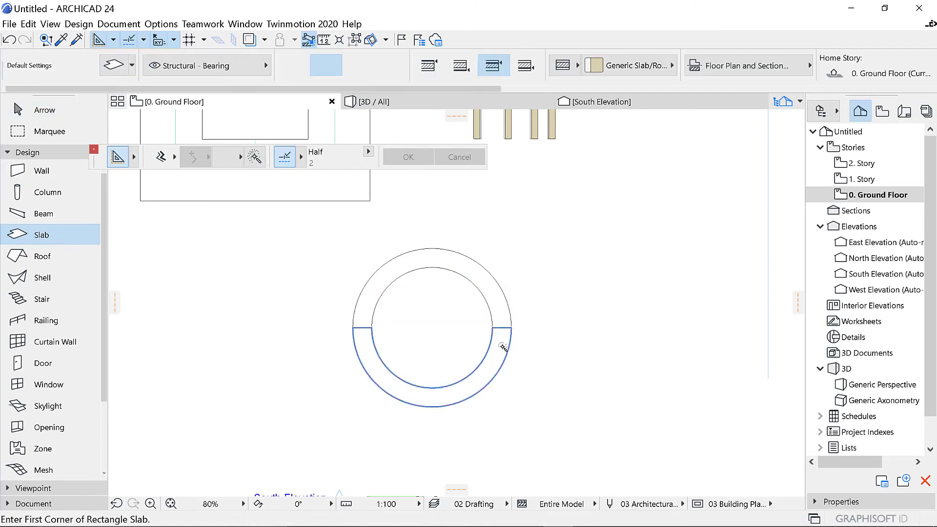
left_click(406, 104)
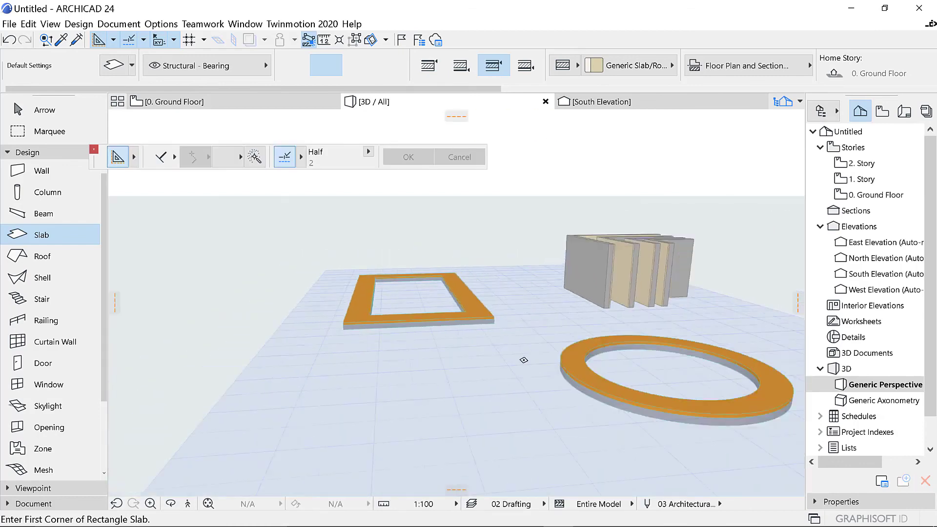
scroll(654, 367, "up", 4)
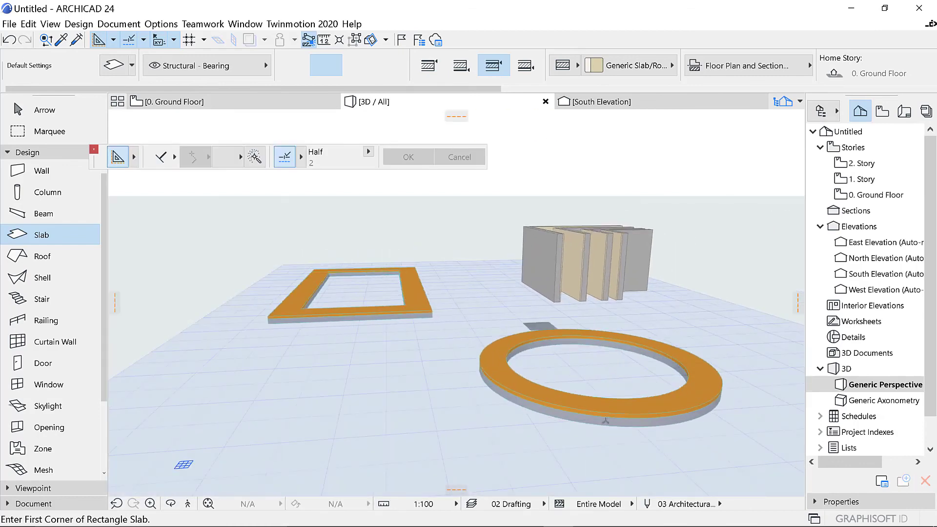
Back on the Ground Floor plan, pick out the inner circle and clear the selection
left_click(166, 101)
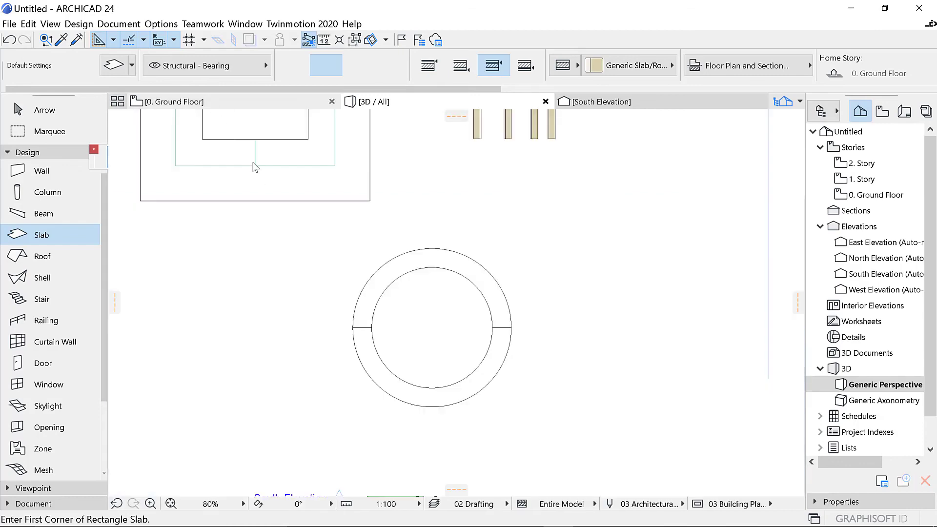
scroll(456, 323, "up", 4)
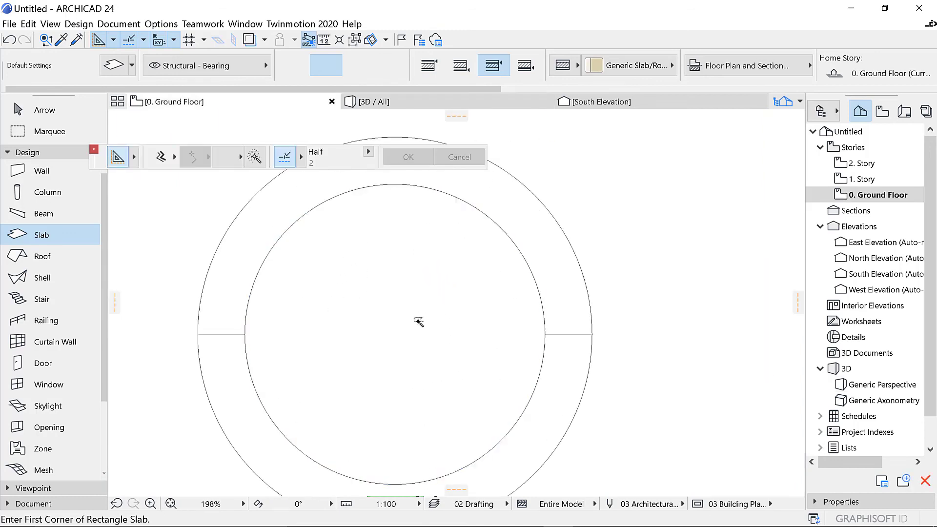
key("Escape")
left_click(297, 226)
left_click(398, 335)
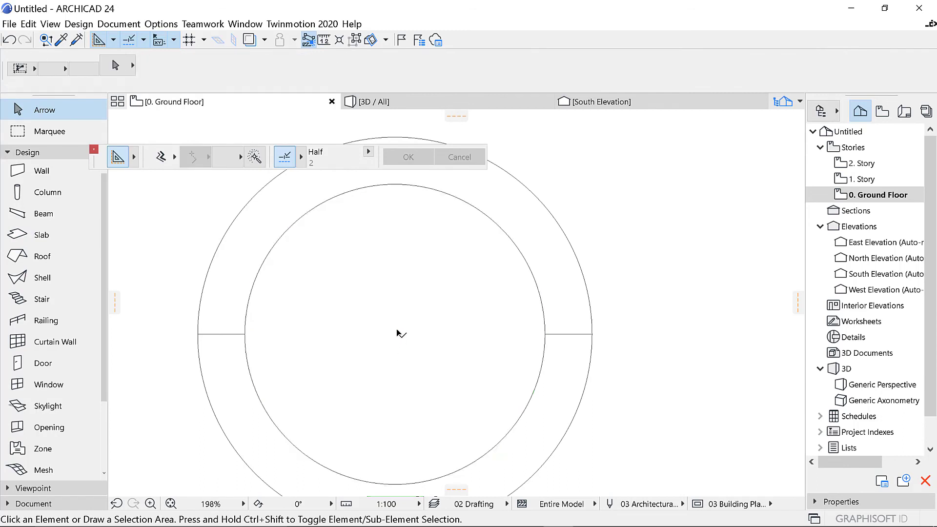
left_click(545, 336)
key("Escape")
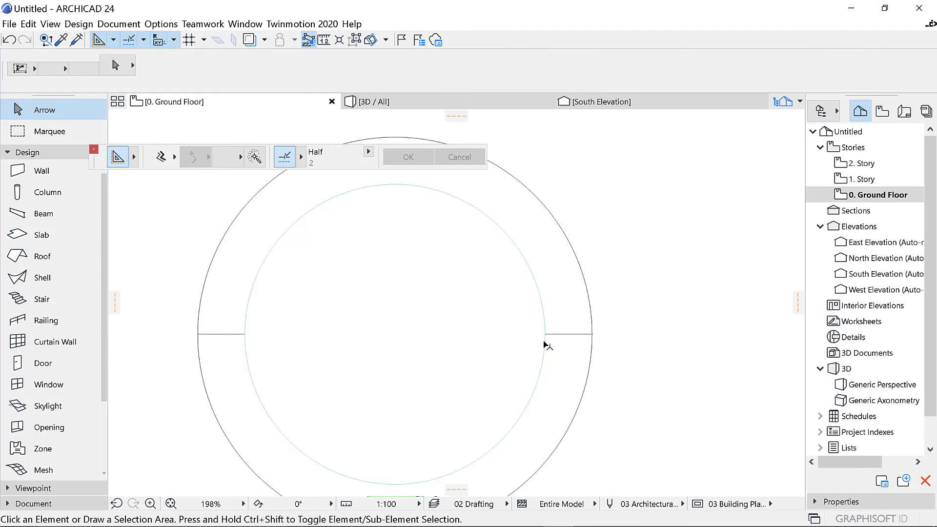
Set the disc slab inside the inner circle to thickness 15 and view it in 3D
left_click(423, 276)
double_click(425, 268)
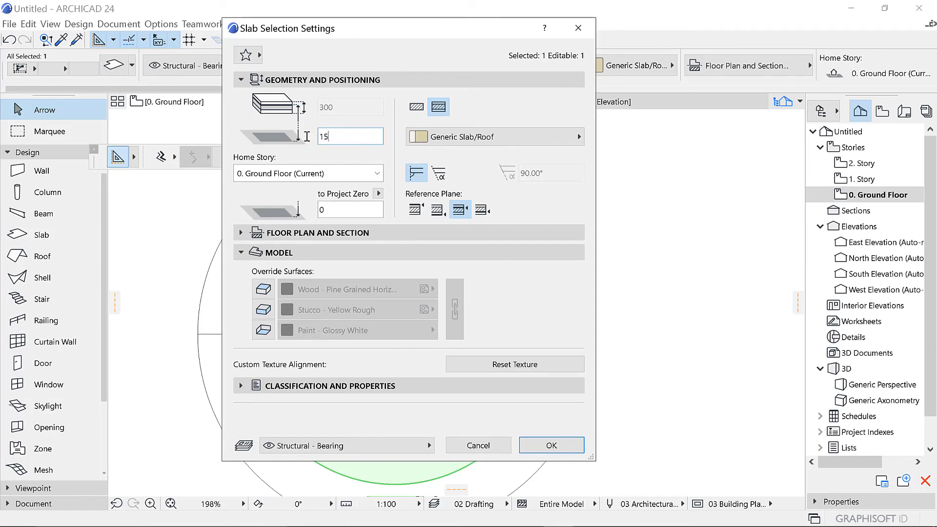
left_click(551, 445)
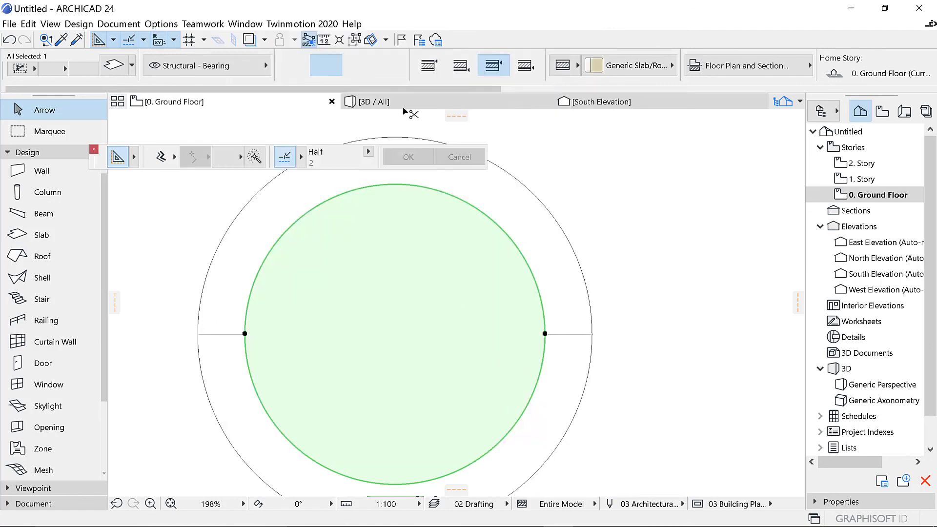
left_click(407, 103)
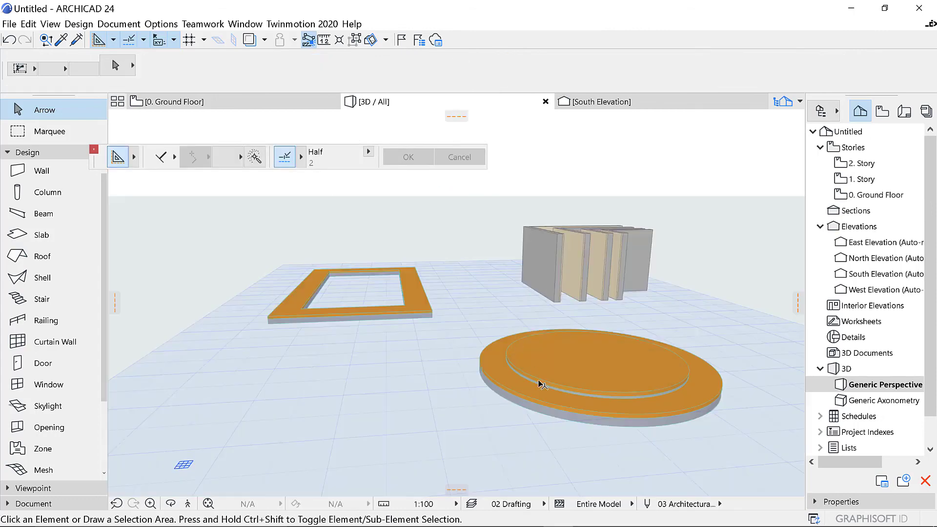
scroll(543, 384, "up", 2)
middle_click_drag(574, 400, 296, 419, "shift")
middle_click_drag(458, 439, 466, 347, "shift")
middle_click_drag(463, 380, 380, 328, "shift")
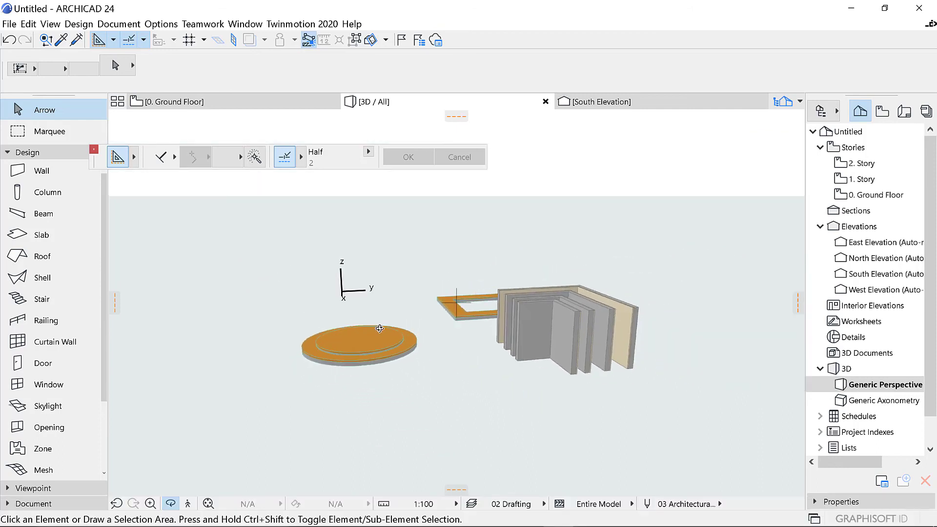